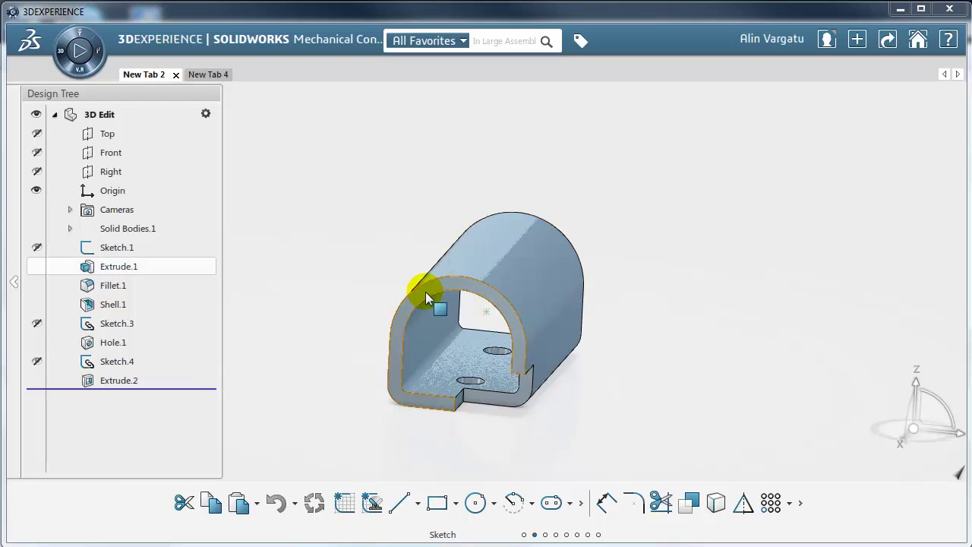
# Roll the part history back through the early features and forward to just after Shell.1 to review the base shape.
pyautogui.moveTo(180, 390); pyautogui.dragTo(336, 360)
pyautogui.moveTo(164, 275); pyautogui.dragTo(163, 295)
pyautogui.moveTo(452, 375)
pyautogui.mouseDown(button='middle')
pyautogui.moveTo(559, 357)
pyautogui.moveTo(560, 304)
pyautogui.moveTo(559, 341)
pyautogui.mouseUp(button='middle')
pyautogui.moveTo(184, 294); pyautogui.dragTo(180, 315)
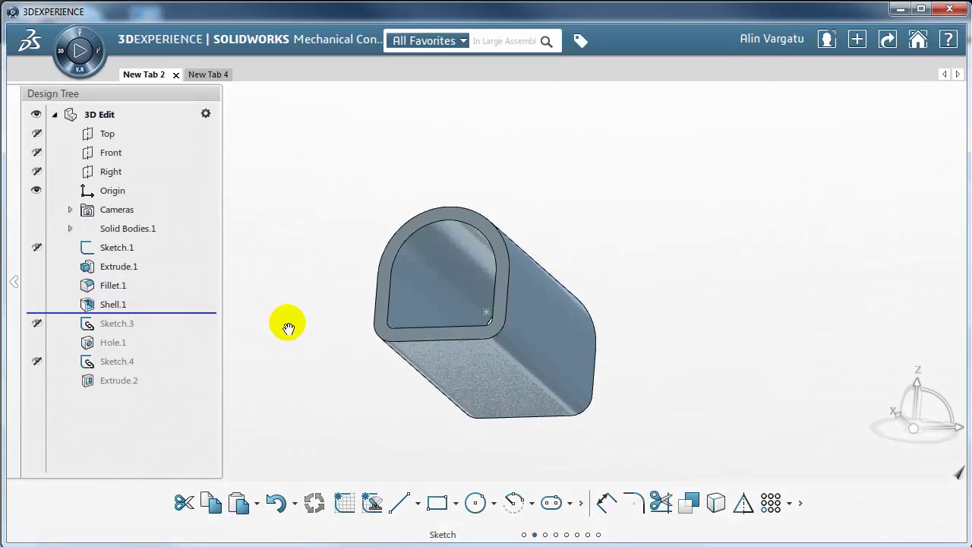
# Roll the history forward past Sketch.3, open that sketch to examine its centre line, dimensions and relations, and exit the sketch.
pyautogui.moveTo(284, 319); pyautogui.dragTo(304, 382, button='middle')
pyautogui.moveTo(180, 319); pyautogui.dragTo(179, 328)
pyautogui.click(129, 325)
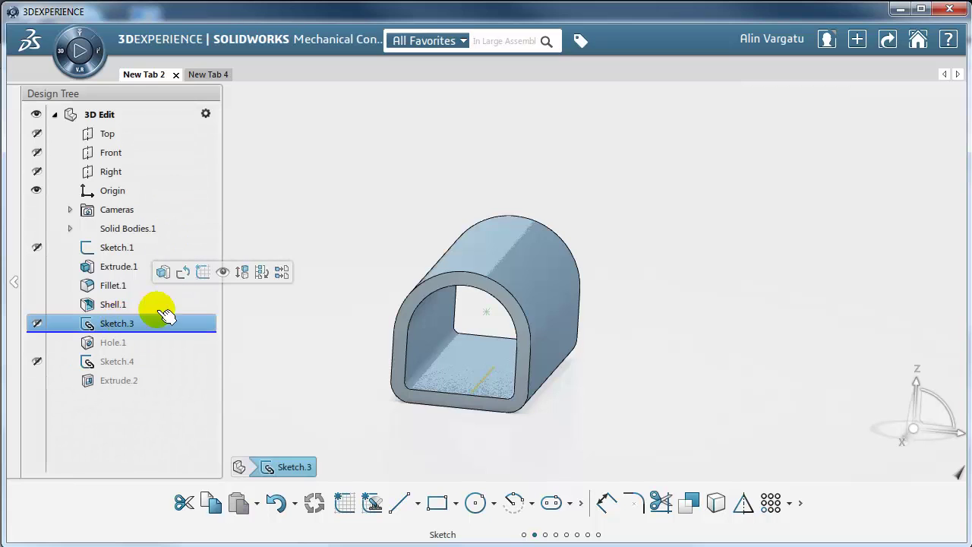
pyautogui.click(188, 277)
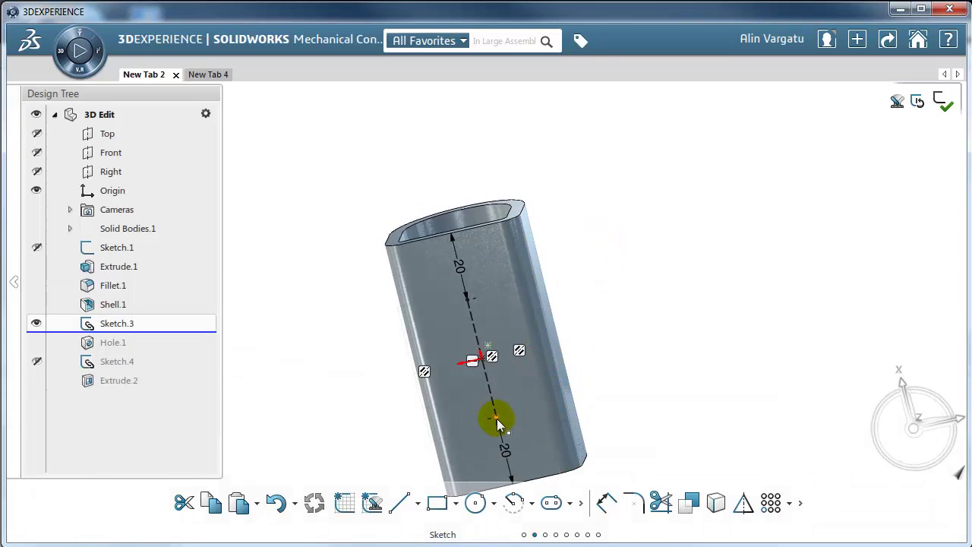
pyautogui.scroll(-1, 487, 411)
pyautogui.click(472, 354)
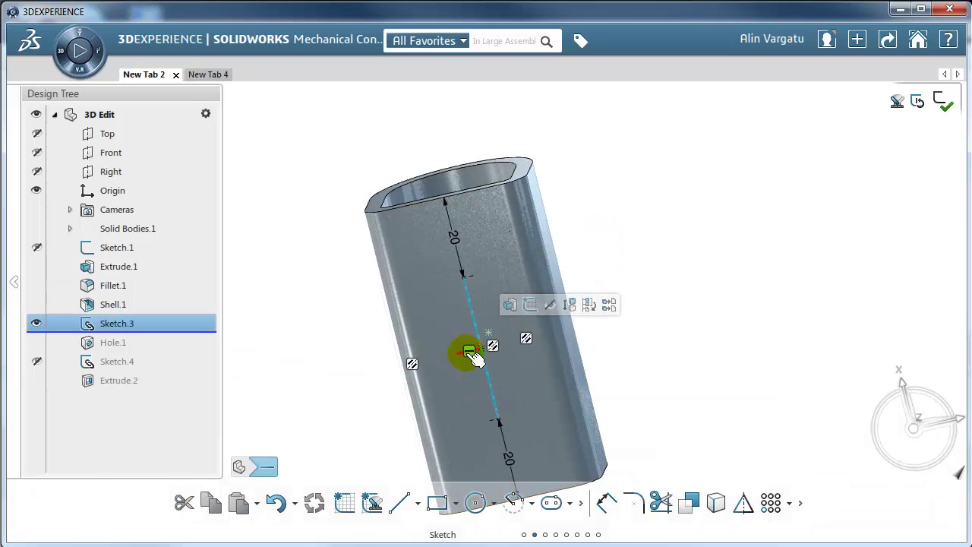
pyautogui.press('Escape')
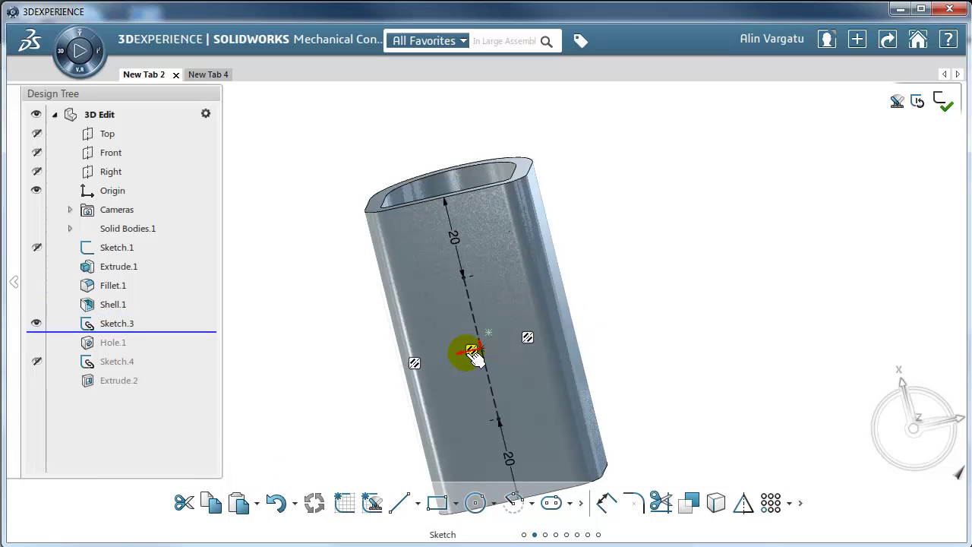
pyautogui.scroll(1, 490, 310)
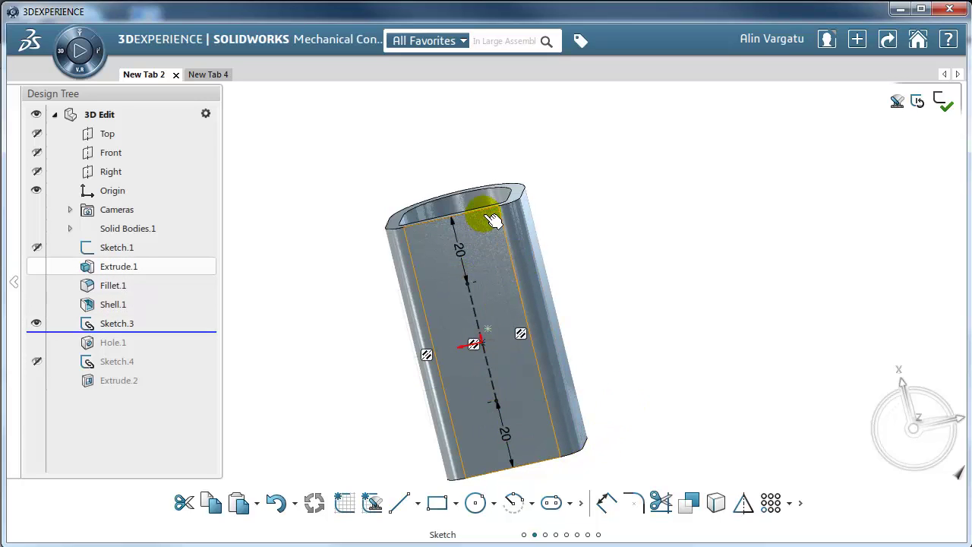
pyautogui.click(943, 101)
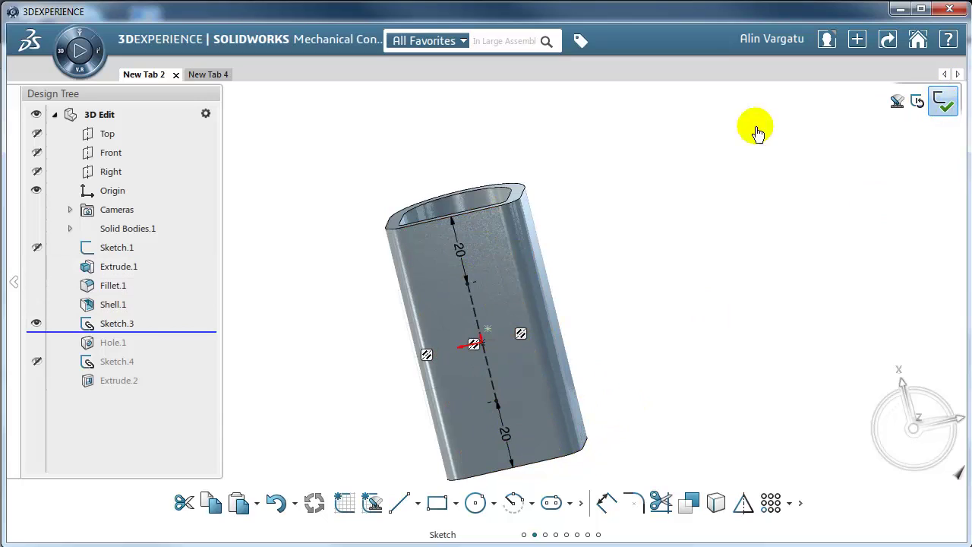
# Roll the history forward past Hole.1 and on to Extrude.2, viewing the holes and the notch.
pyautogui.moveTo(171, 332); pyautogui.dragTo(172, 350)
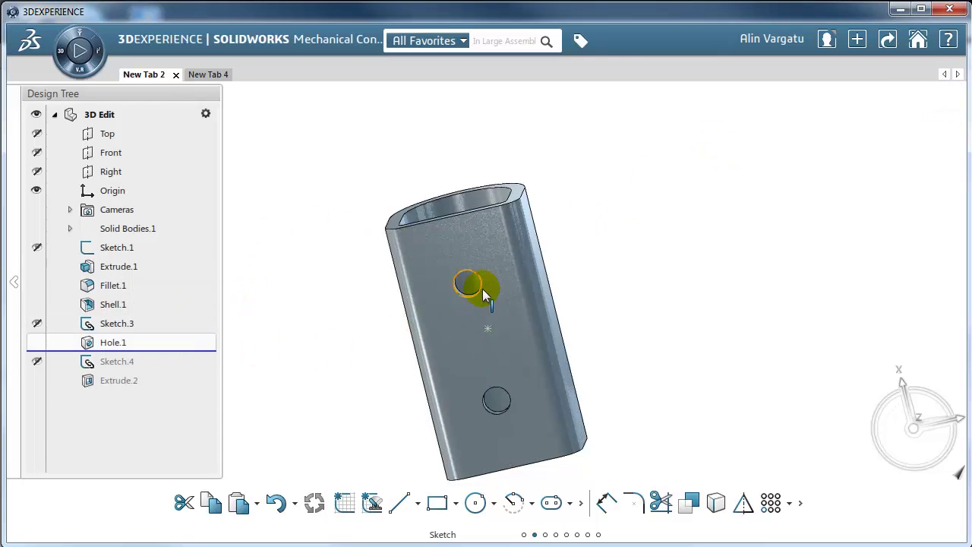
pyautogui.moveTo(549, 191); pyautogui.dragTo(549, 341, button='middle')
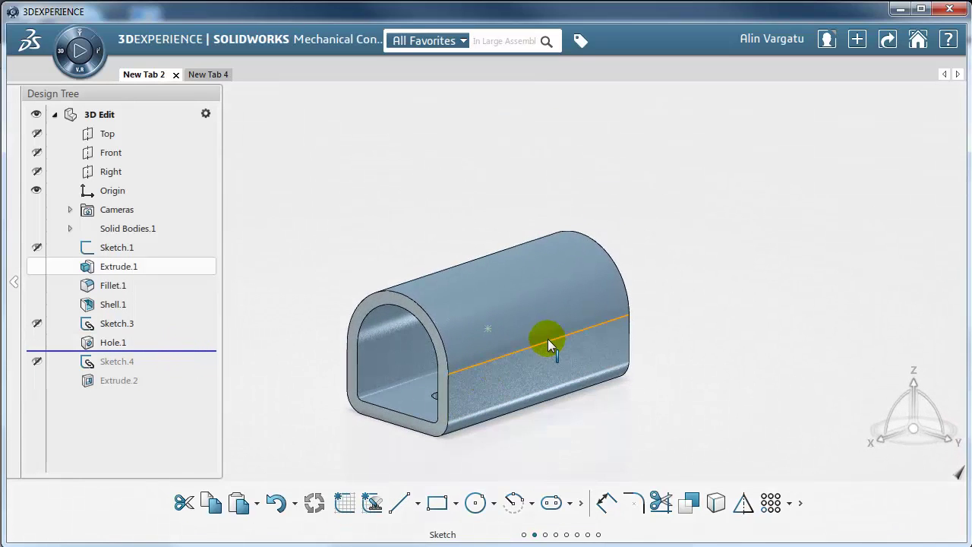
pyautogui.moveTo(162, 353); pyautogui.dragTo(165, 389)
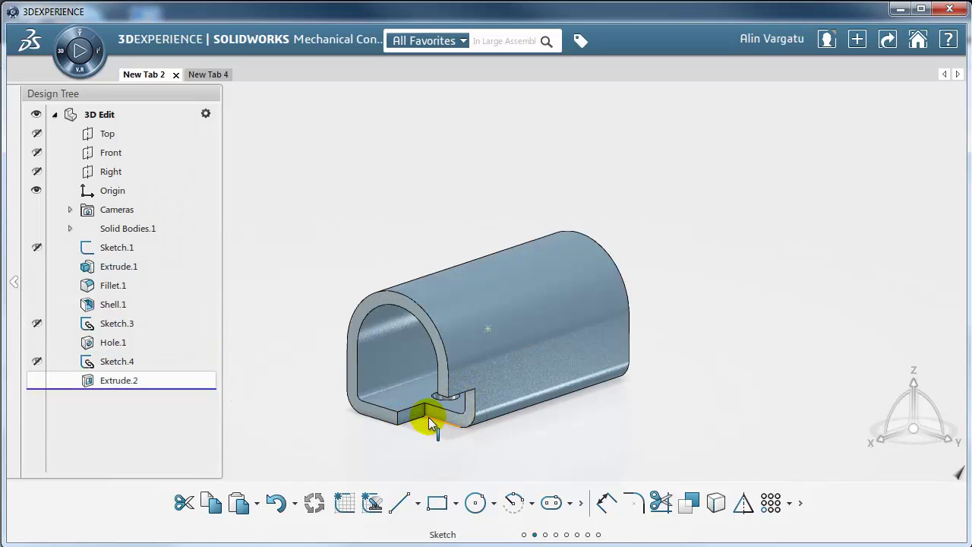
pyautogui.moveTo(514, 434); pyautogui.dragTo(533, 423, button='middle')
pyautogui.moveTo(478, 367); pyautogui.dragTo(488, 389, button='middle')
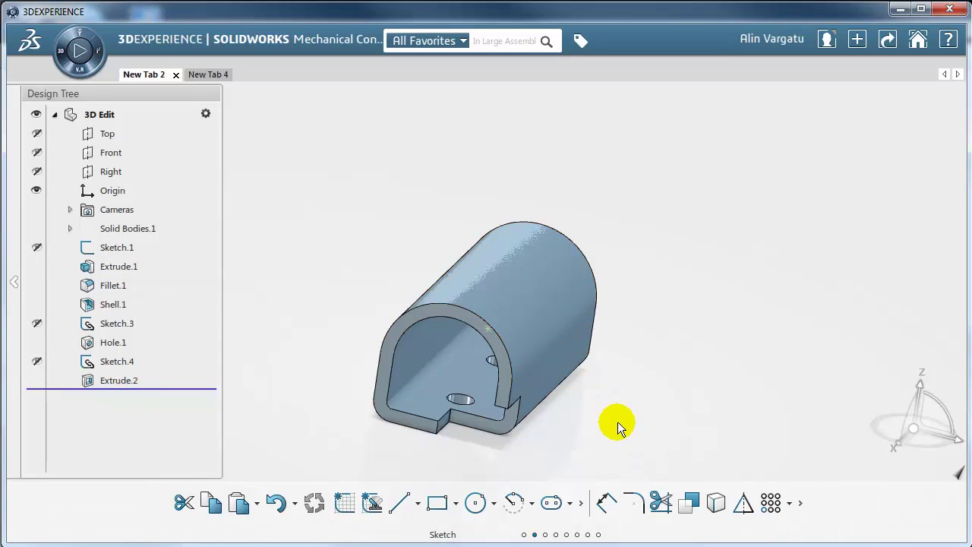
# Convert Extrude.1 and Extrude.2 to Direct Edit features using the front end face and the recessed notch face.
pyautogui.scroll(-1, 510, 409)
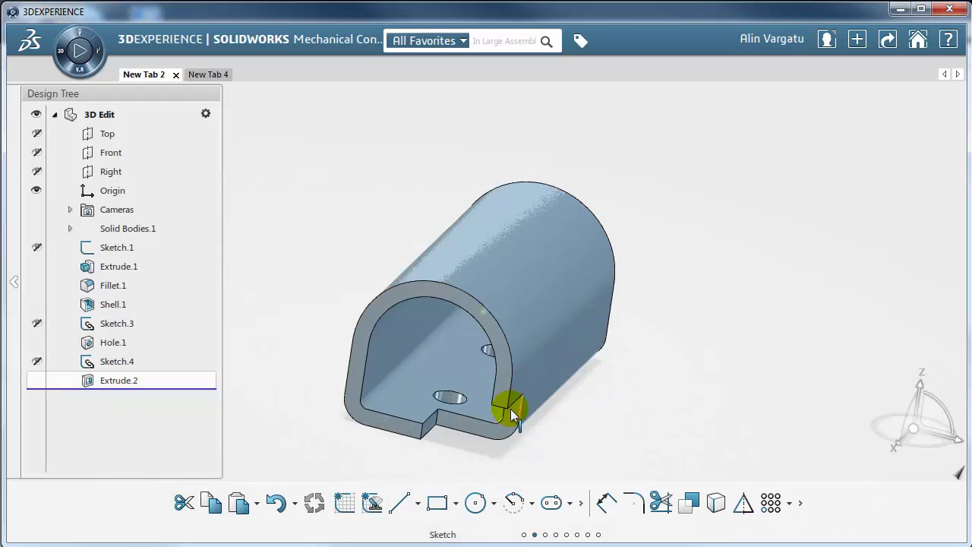
pyautogui.click(122, 268)
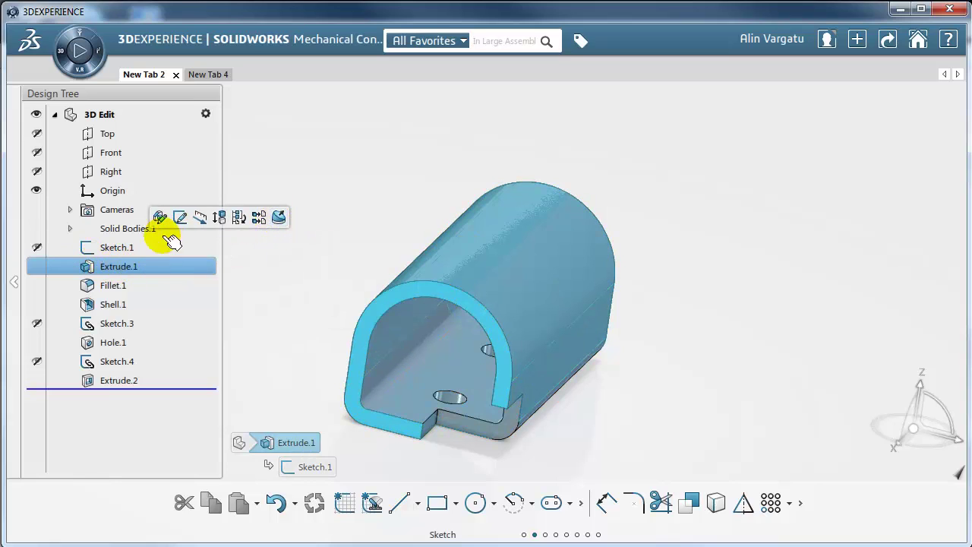
pyautogui.click(355, 200)
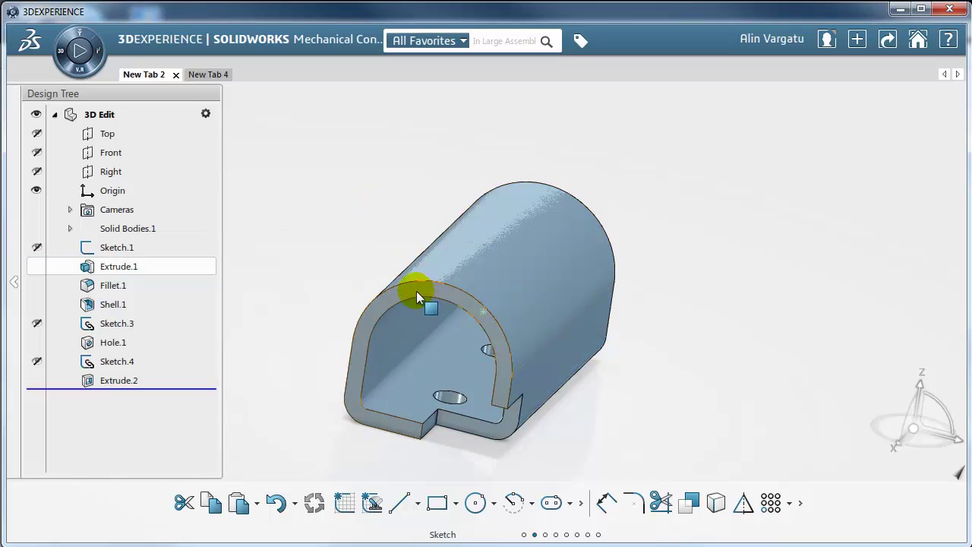
pyautogui.click(419, 287)
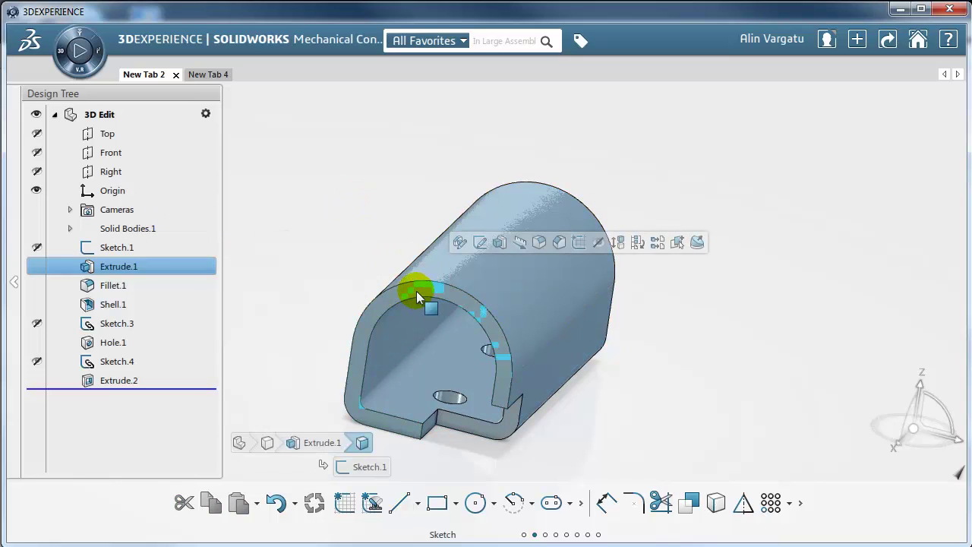
pyautogui.click(698, 243)
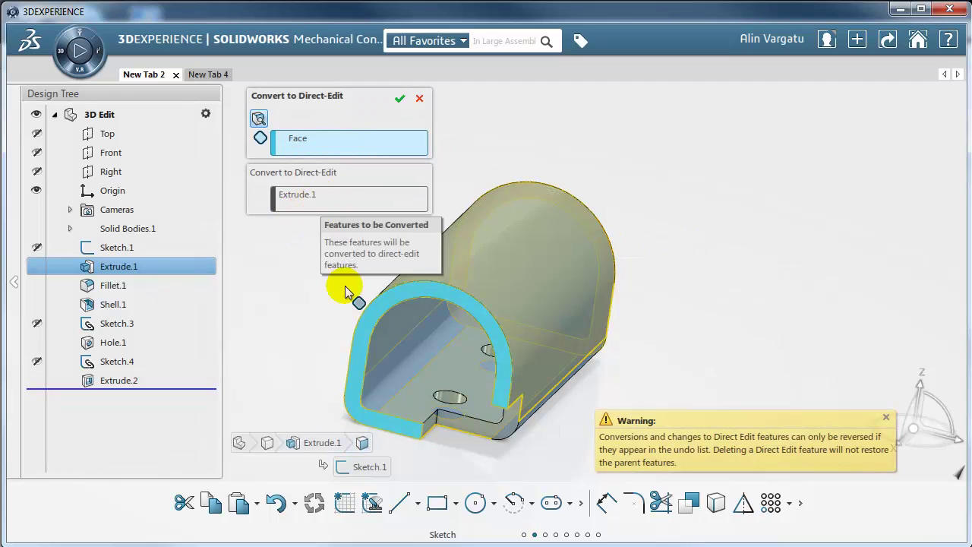
pyautogui.click(473, 423)
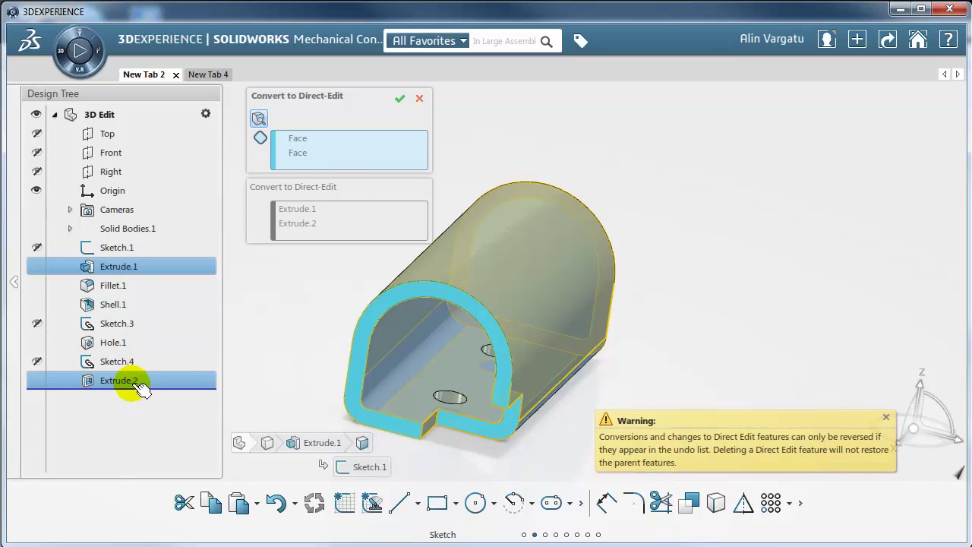
pyautogui.click(406, 101)
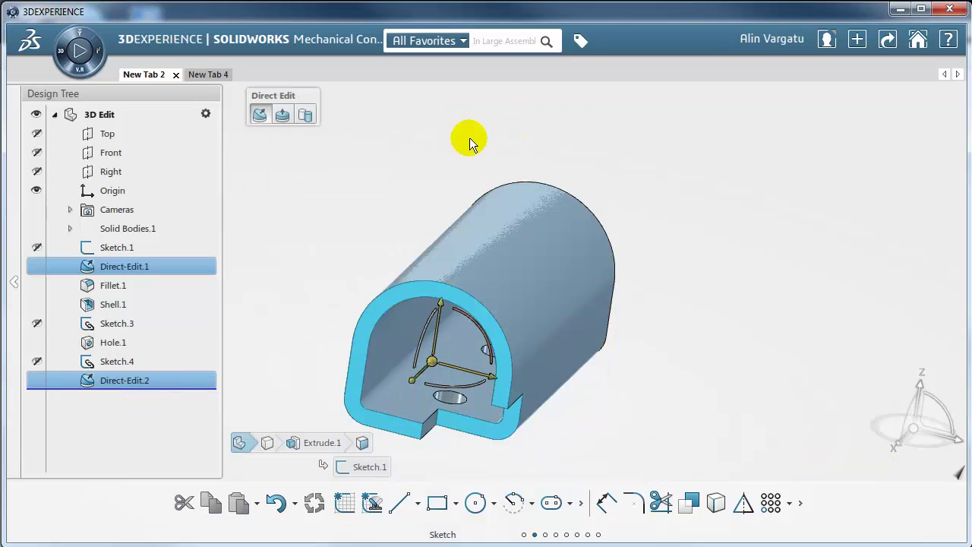
pyautogui.click(444, 139)
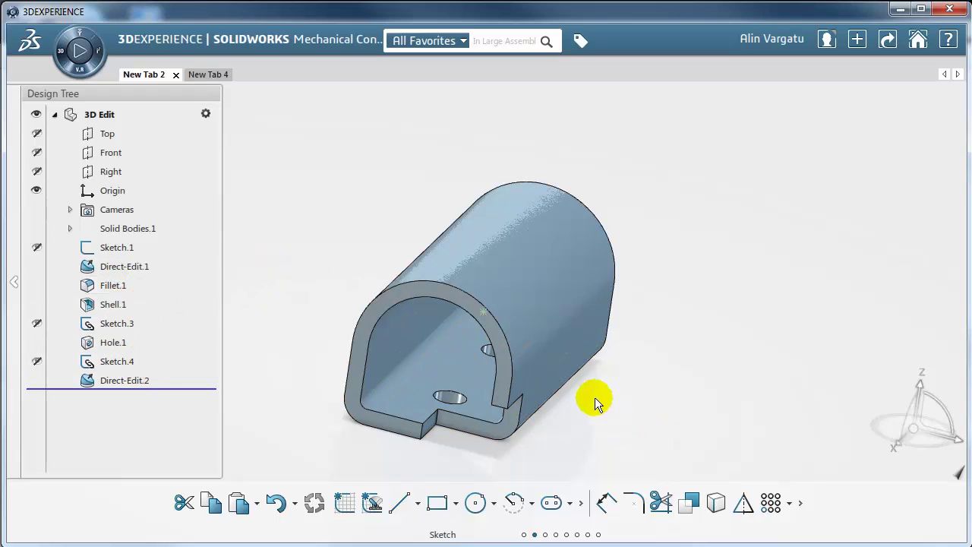
# Move the front end face a short distance inward along the part's length with Direct Edit.
pyautogui.scroll(-2, 559, 365)
pyautogui.click(373, 437)
pyautogui.moveTo(481, 414); pyautogui.dragTo(446, 392, button='middle')
pyautogui.scroll(3, 403, 417)
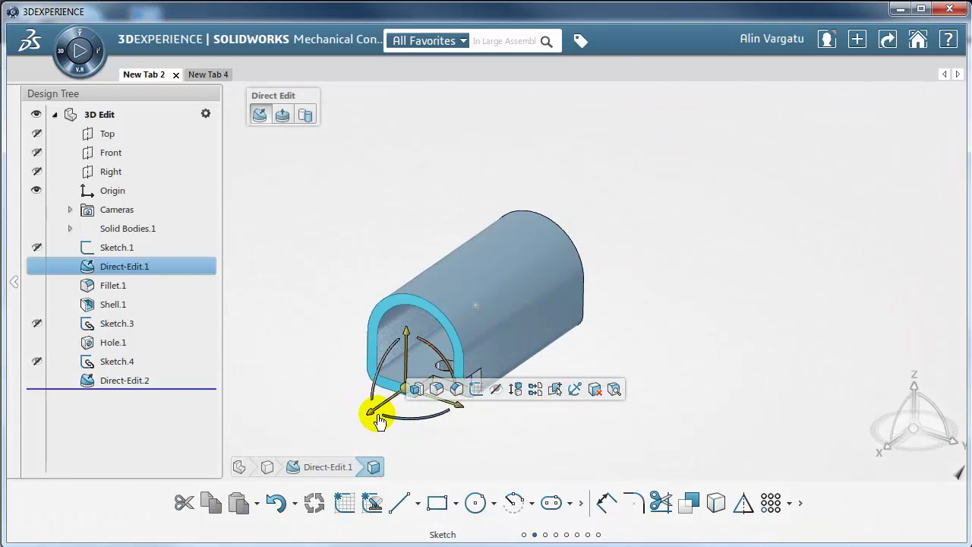
pyautogui.scroll(-1, 378, 414)
pyautogui.moveTo(372, 412); pyautogui.dragTo(384, 370)
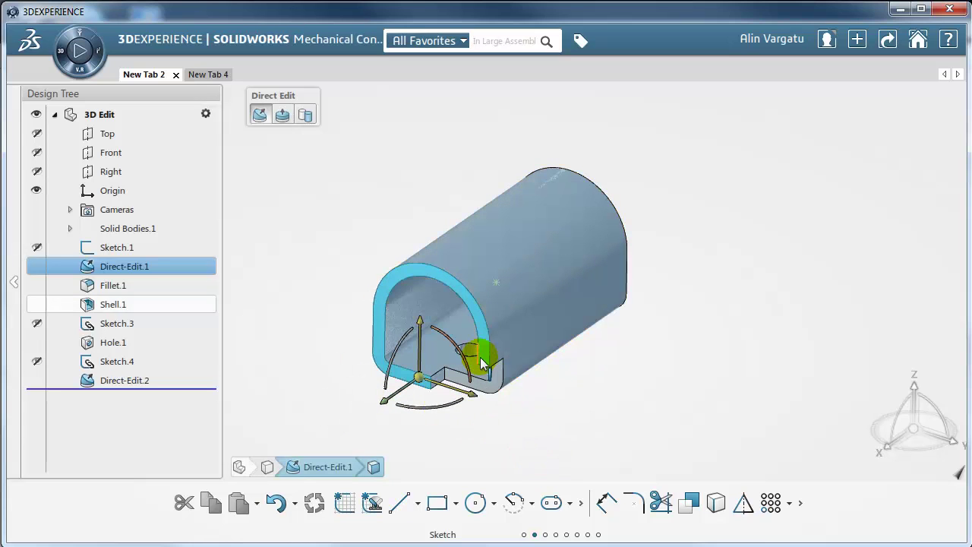
# Examine the two holes in the flat base and the notch at the part's front end.
pyautogui.scroll(-4, 482, 361)
pyautogui.moveTo(467, 345); pyautogui.dragTo(514, 202, button='middle')
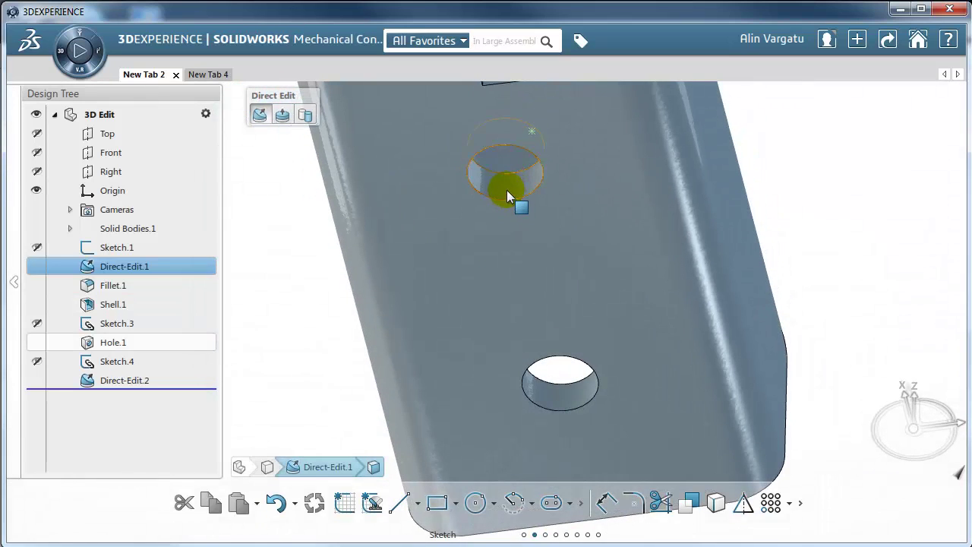
pyautogui.scroll(5, 545, 372)
pyautogui.moveTo(494, 268); pyautogui.dragTo(484, 231)
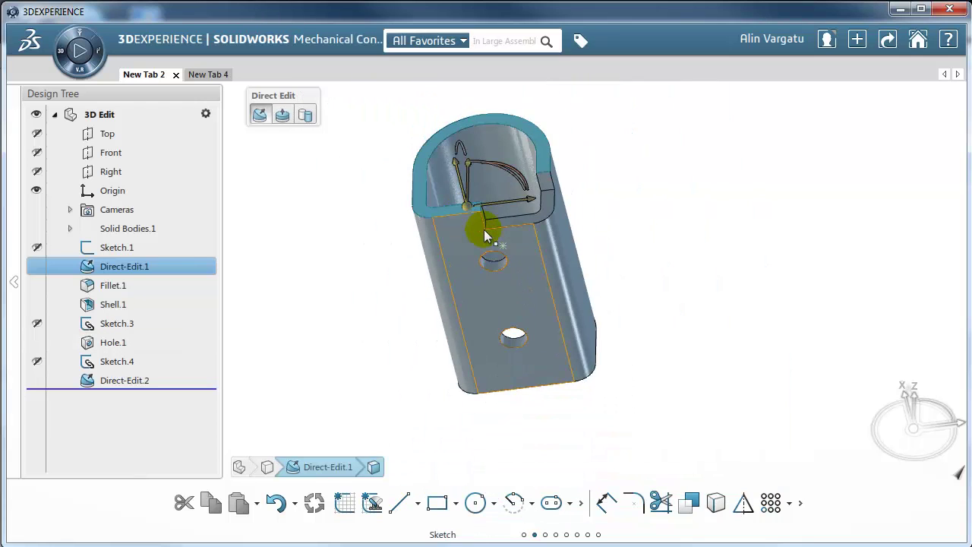
pyautogui.moveTo(585, 241); pyautogui.dragTo(555, 411, button='middle')
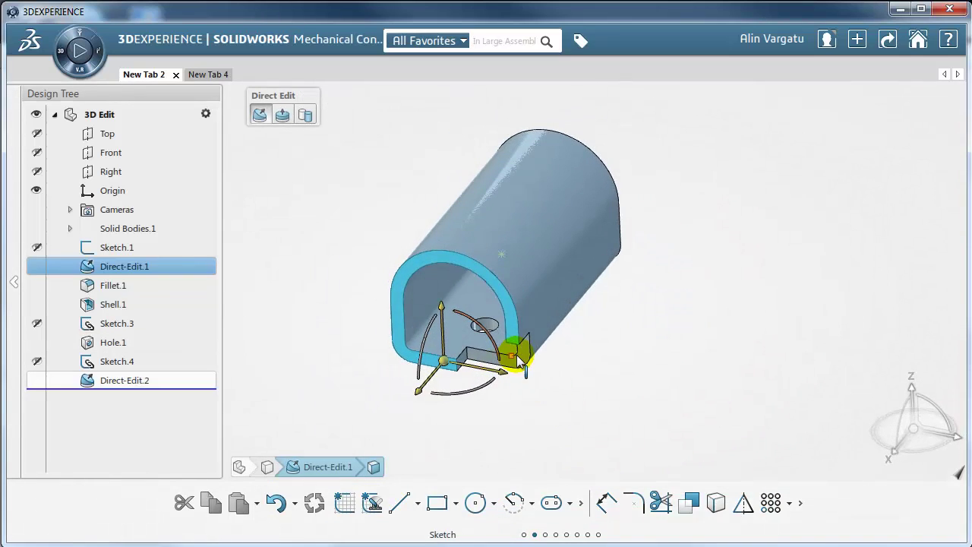
pyautogui.scroll(-3, 481, 326)
pyautogui.click(608, 449)
pyautogui.scroll(-3, 454, 410)
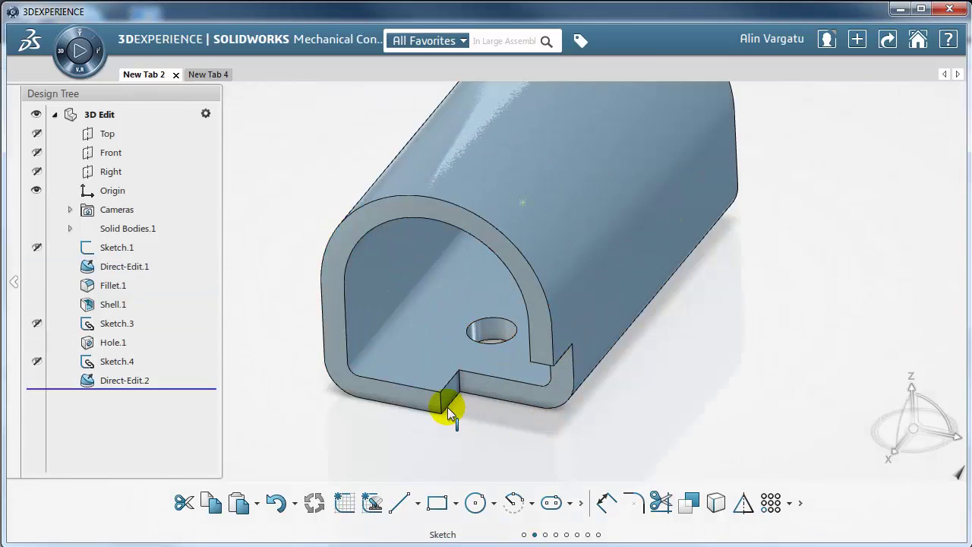
pyautogui.scroll(-4, 454, 410)
pyautogui.scroll(3, 391, 387)
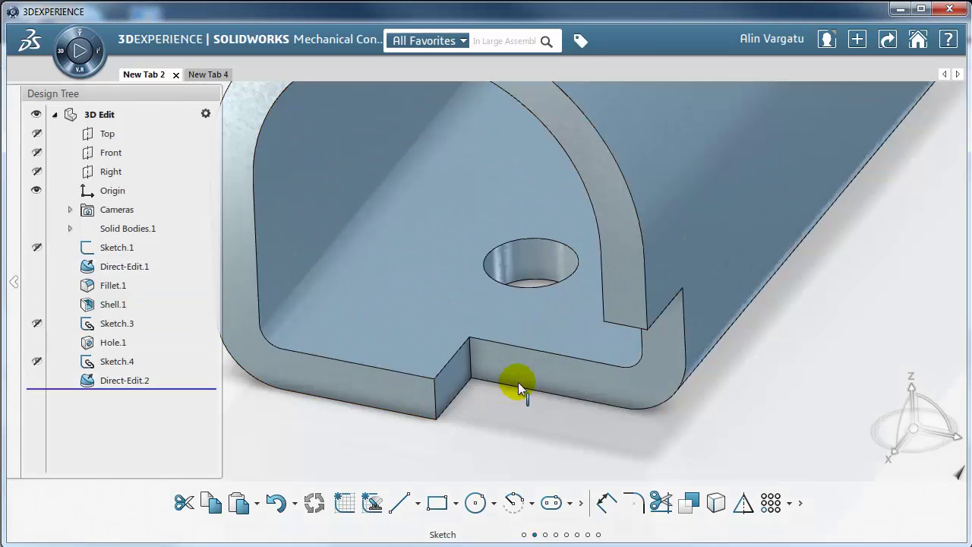
pyautogui.scroll(3, 565, 398)
pyautogui.scroll(-2, 554, 376)
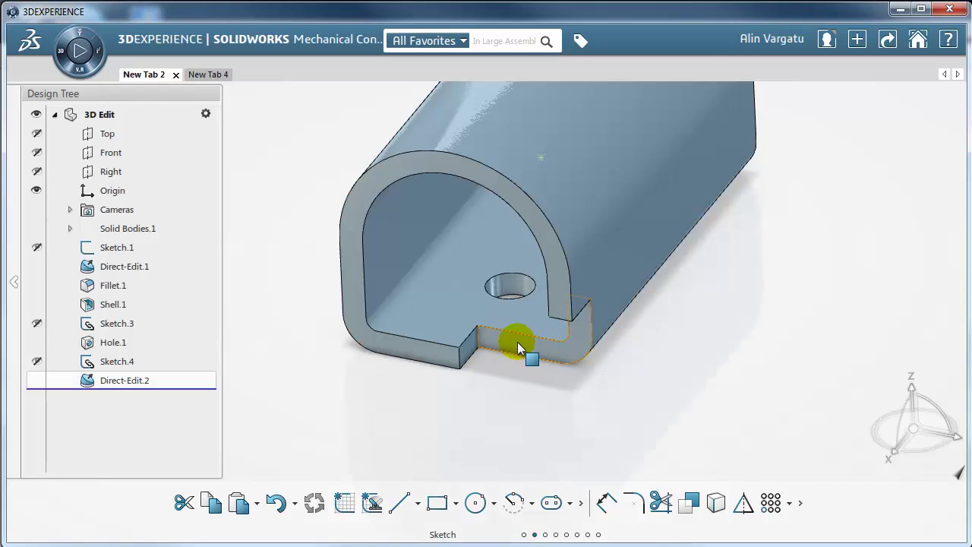
# Try to move the front end face inward until it is flush with the recessed notch face.
pyautogui.click(424, 350)
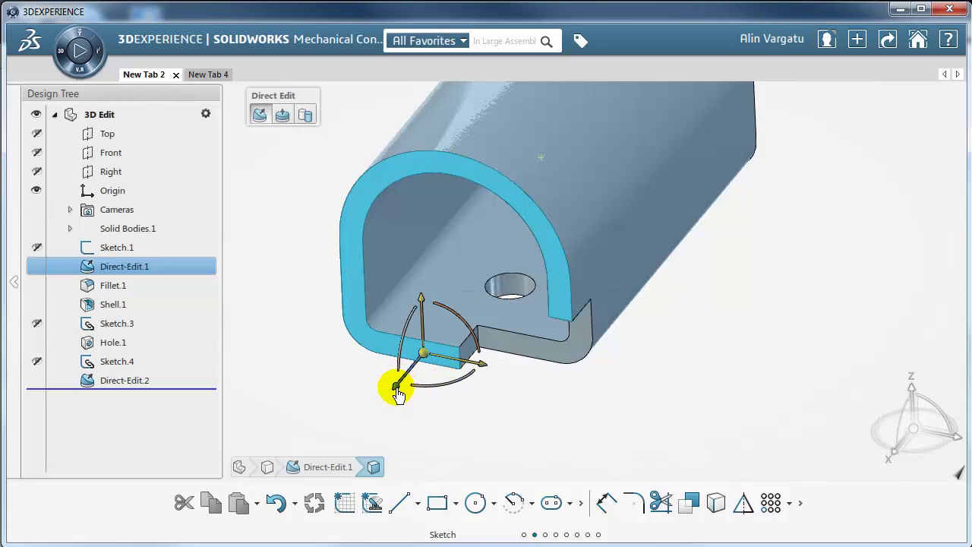
pyautogui.moveTo(397, 388); pyautogui.dragTo(554, 350)
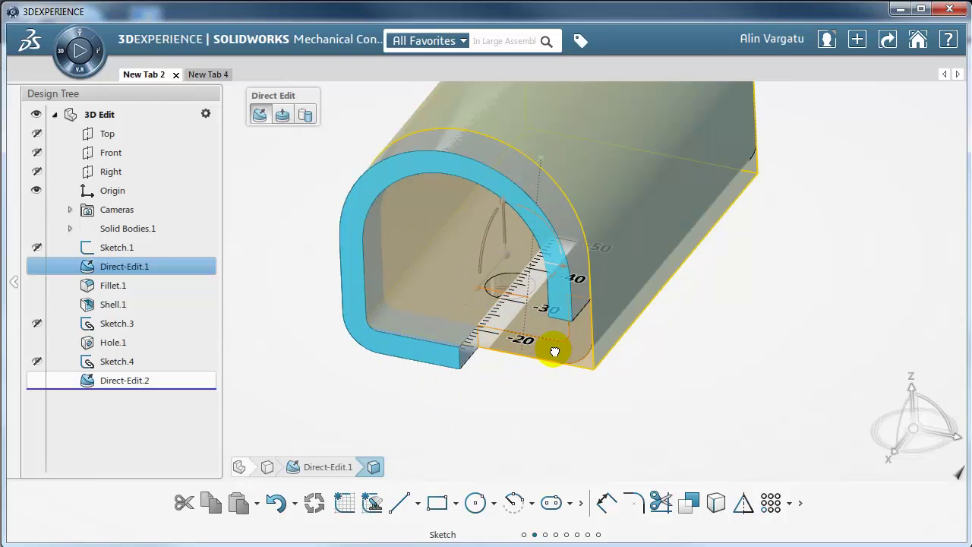
pyautogui.moveTo(553, 349); pyautogui.dragTo(553, 349)
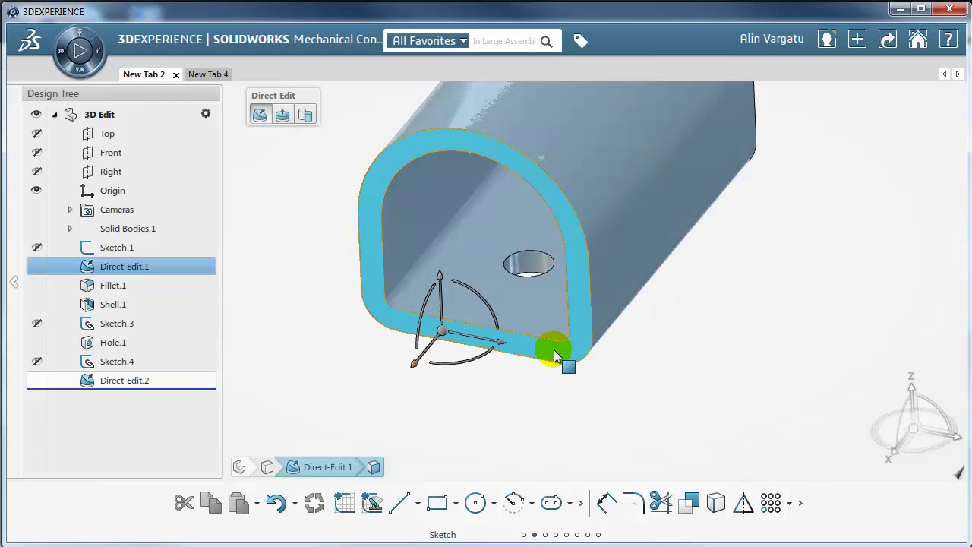
pyautogui.click(641, 423)
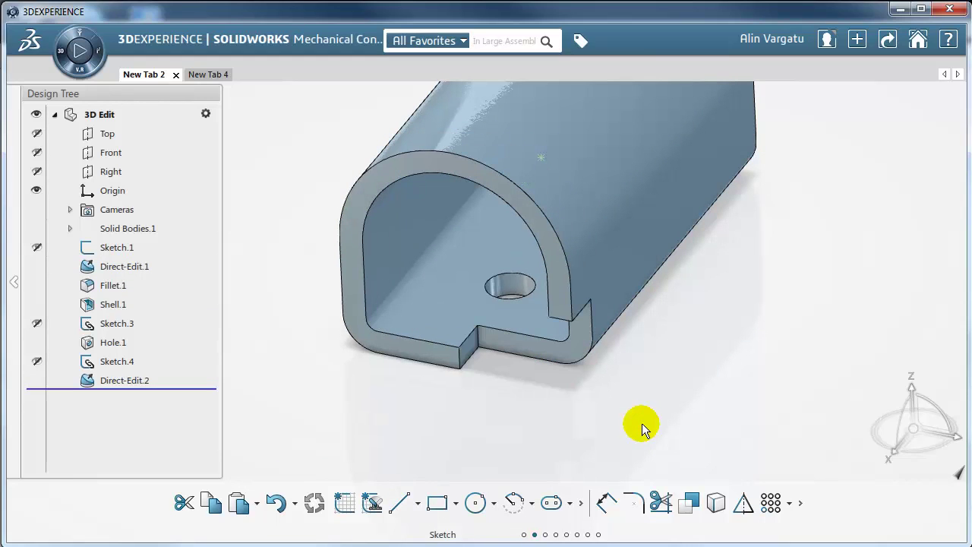
# Make the front end face and the recessed notch face coplanar with a Direct Edit constraint.
pyautogui.click(432, 351)
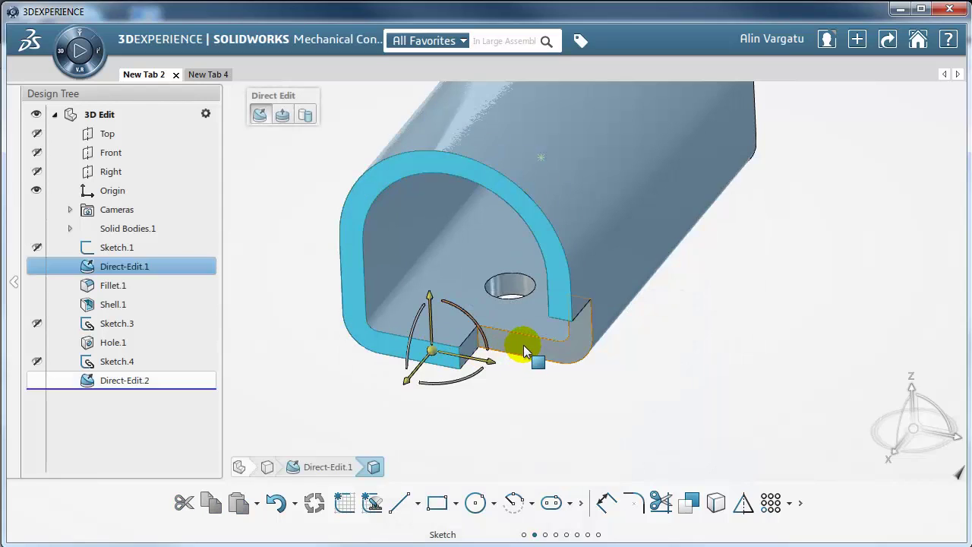
pyautogui.click(523, 343)
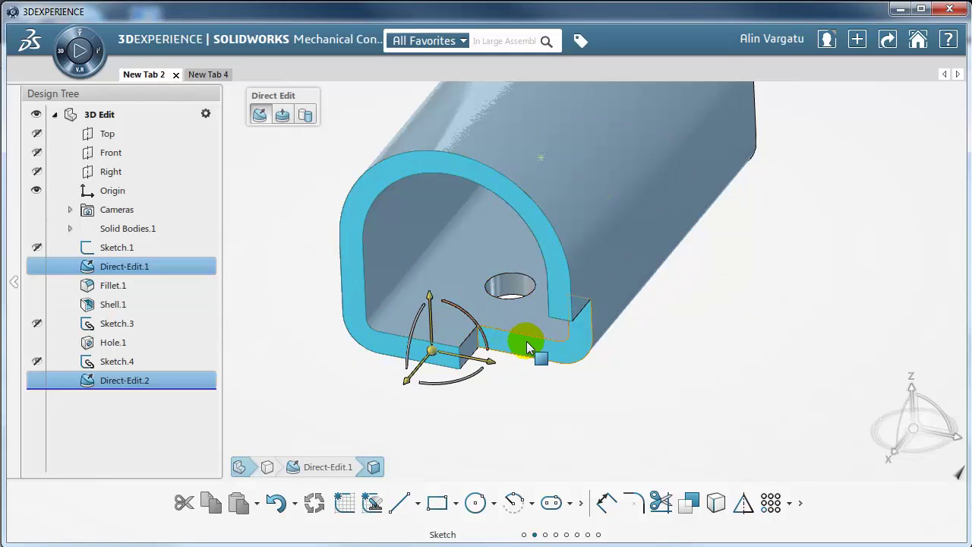
pyautogui.click(572, 400)
pyautogui.click(429, 351)
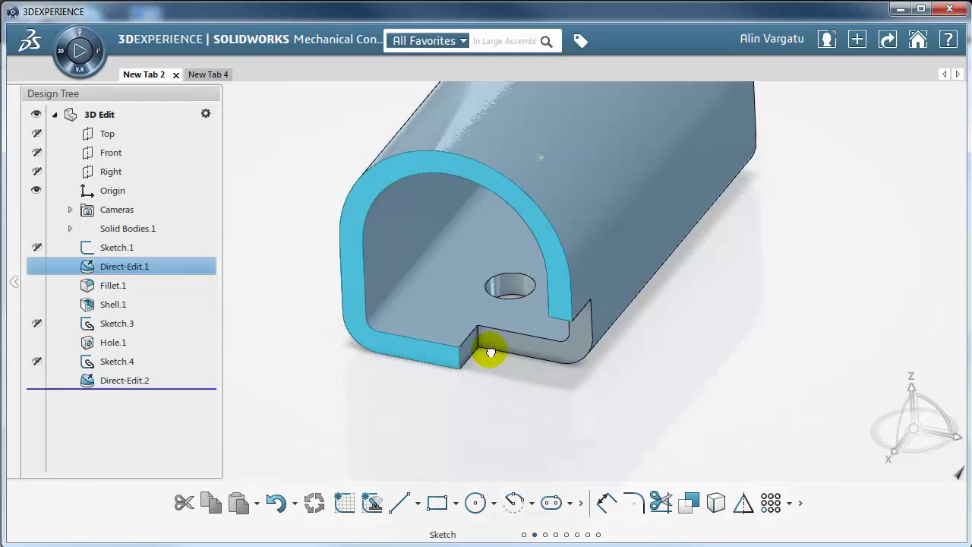
pyautogui.click(516, 345)
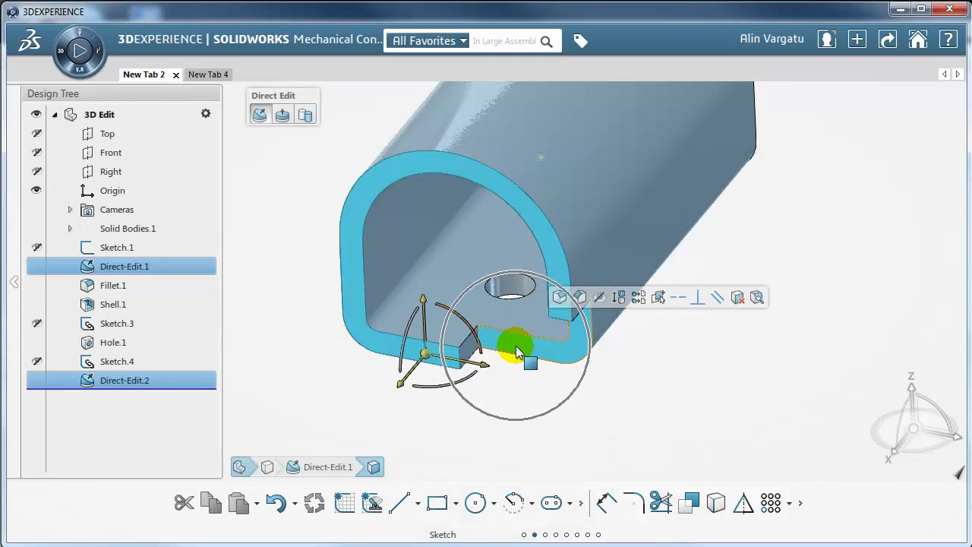
pyautogui.click(679, 299)
pyautogui.click(564, 398)
pyautogui.moveTo(564, 398); pyautogui.dragTo(589, 391, button='middle')
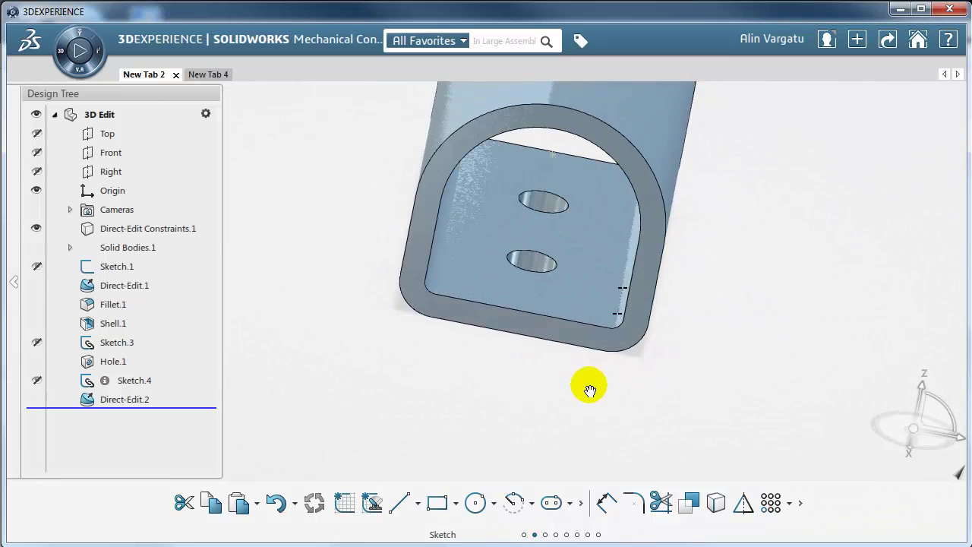
# Examine the single front face and the coplanar constraint symbol at its lower inner corner.
pyautogui.click(552, 329)
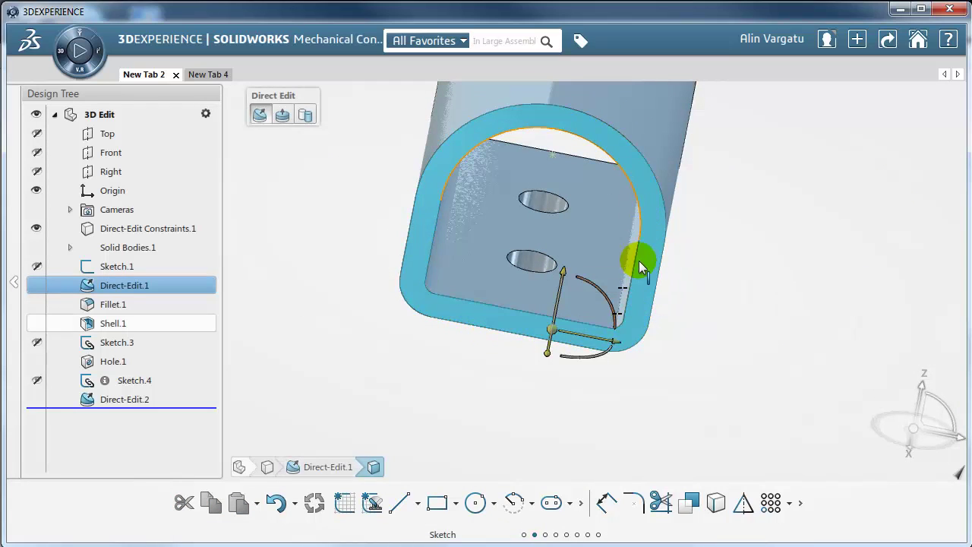
pyautogui.click(706, 363)
pyautogui.moveTo(610, 375)
pyautogui.mouseDown(button='middle')
pyautogui.moveTo(664, 399)
pyautogui.moveTo(685, 392)
pyautogui.moveTo(609, 386)
pyautogui.mouseUp(button='middle')
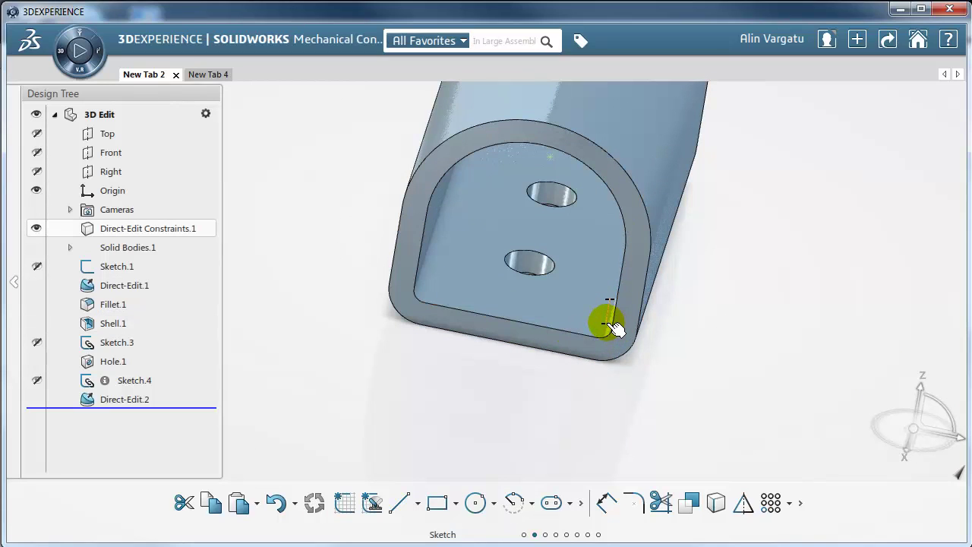
pyautogui.click(610, 325)
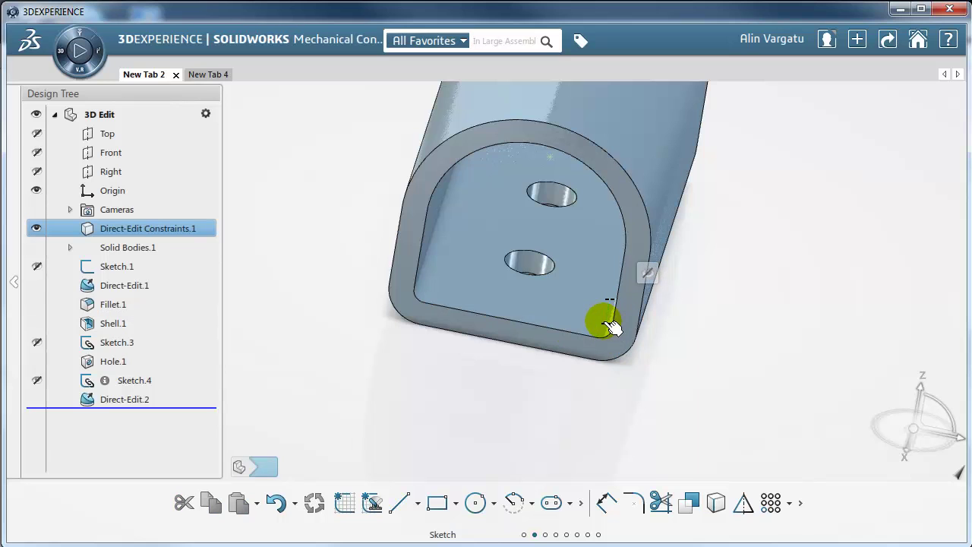
pyautogui.press('Escape')
pyautogui.moveTo(703, 385); pyautogui.dragTo(528, 335, button='middle')
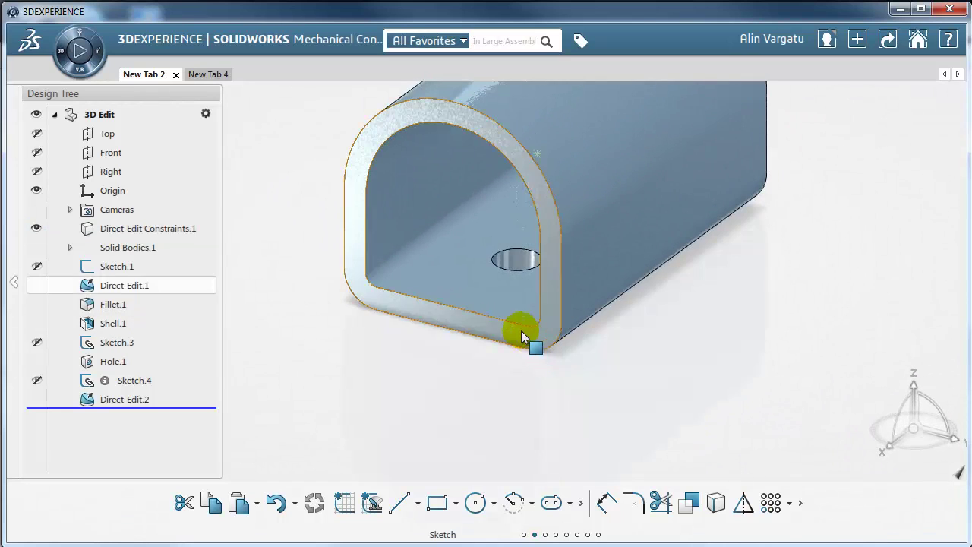
# Move the manipulator to the front face's vertical side edge and rotate the face about the vertical axis.
pyautogui.click(481, 327)
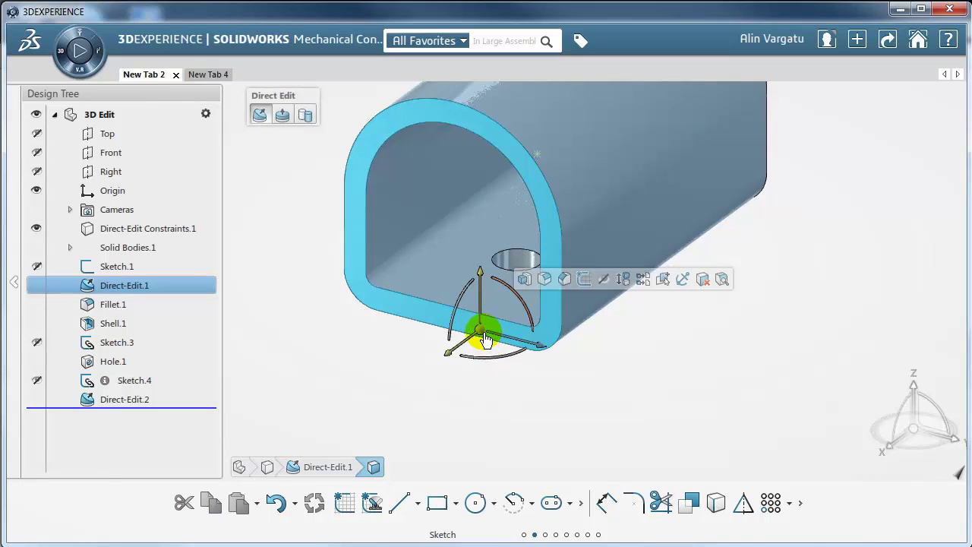
pyautogui.moveTo(479, 332); pyautogui.dragTo(562, 288)
pyautogui.moveTo(707, 387); pyautogui.dragTo(693, 401, button='middle')
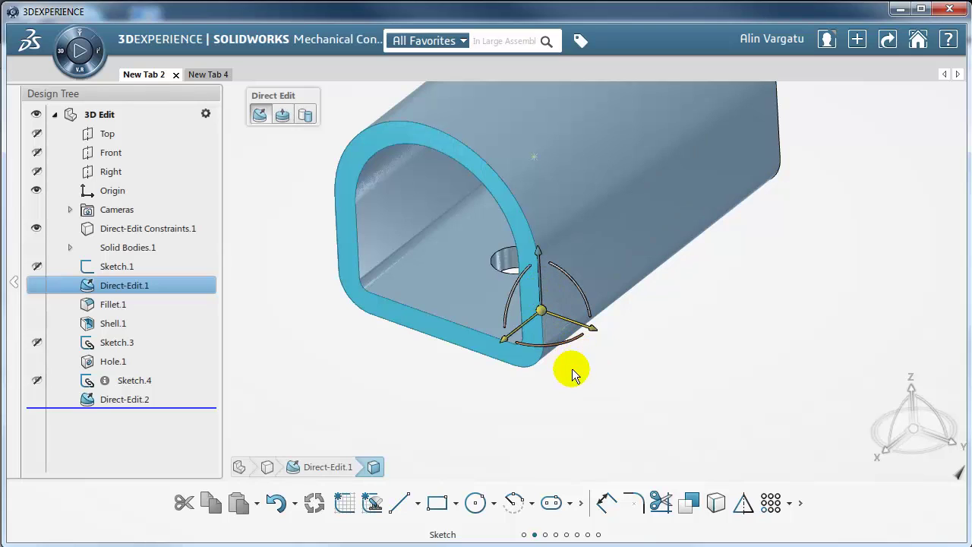
pyautogui.moveTo(532, 346); pyautogui.dragTo(556, 372)
pyautogui.moveTo(556, 372); pyautogui.dragTo(744, 403, button='middle')
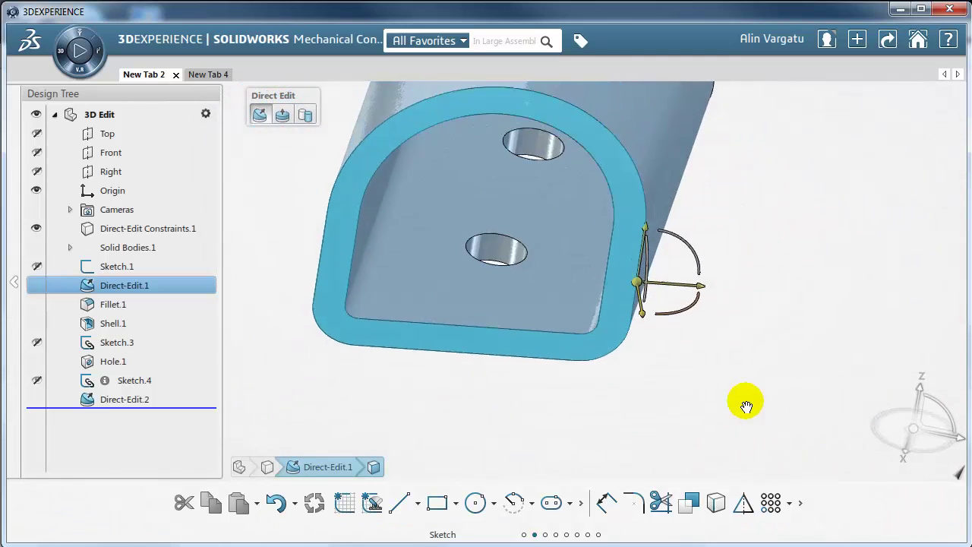
# Open Sketch.3 to check the dimensions that position the two holes along the flat base.
pyautogui.click(510, 247)
pyautogui.click(118, 343)
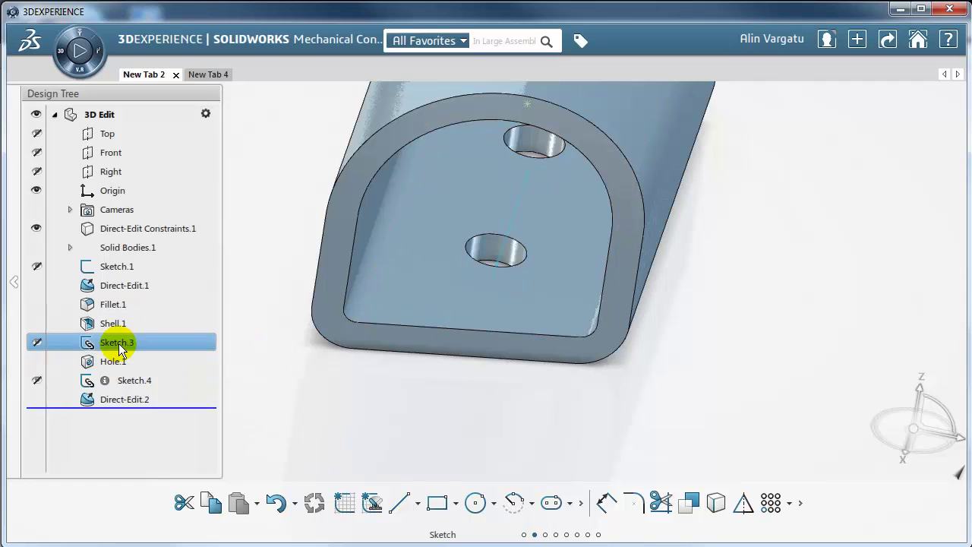
pyautogui.doubleClick(118, 342)
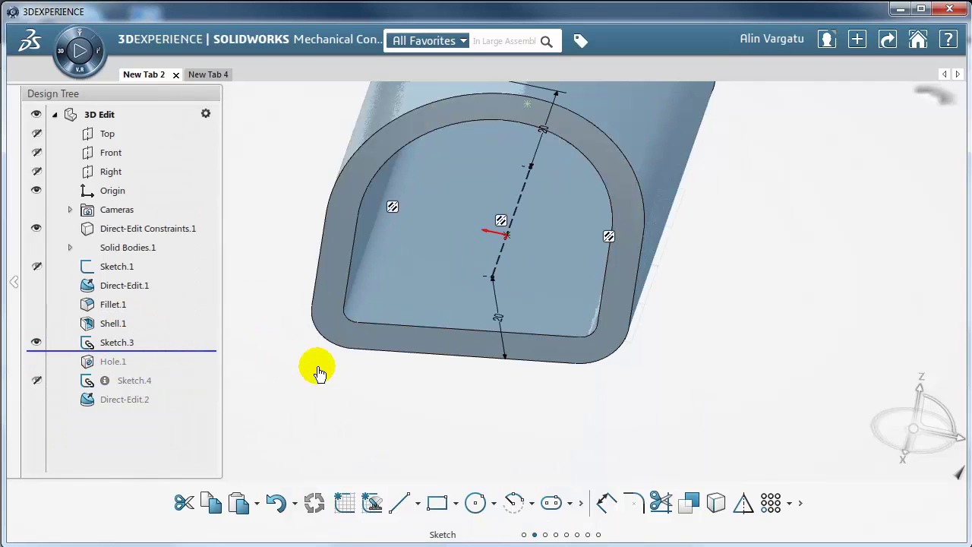
pyautogui.moveTo(509, 351)
pyautogui.mouseDown(button='middle')
pyautogui.moveTo(656, 405)
pyautogui.moveTo(722, 443)
pyautogui.moveTo(744, 468)
pyautogui.moveTo(722, 314)
pyautogui.moveTo(734, 306)
pyautogui.moveTo(706, 421)
pyautogui.moveTo(579, 412)
pyautogui.mouseUp(button='middle')
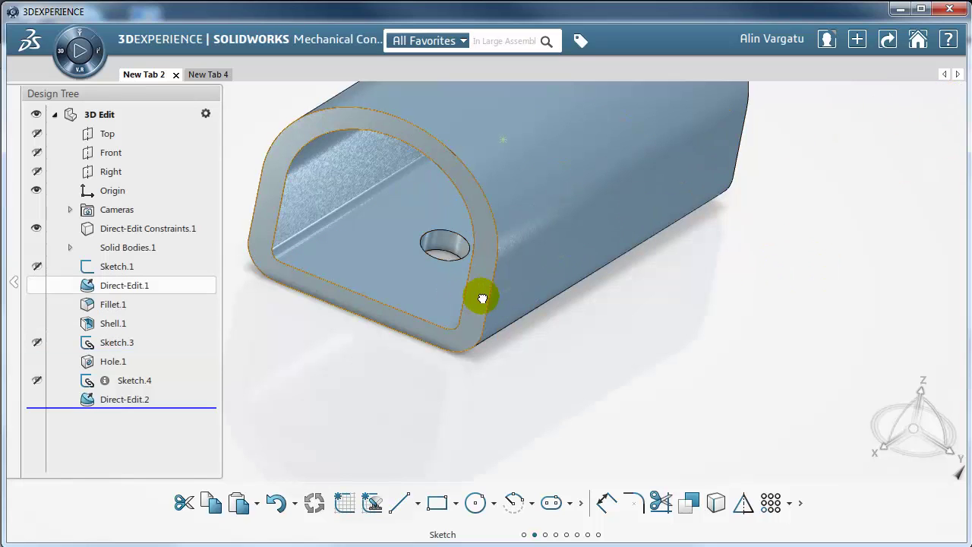
# Move the manipulator to the front face's bottom edge and tilt the face about 30° around that edge.
pyautogui.click(483, 297)
pyautogui.moveTo(547, 319); pyautogui.dragTo(497, 317, button='middle')
pyautogui.moveTo(429, 297); pyautogui.dragTo(386, 336)
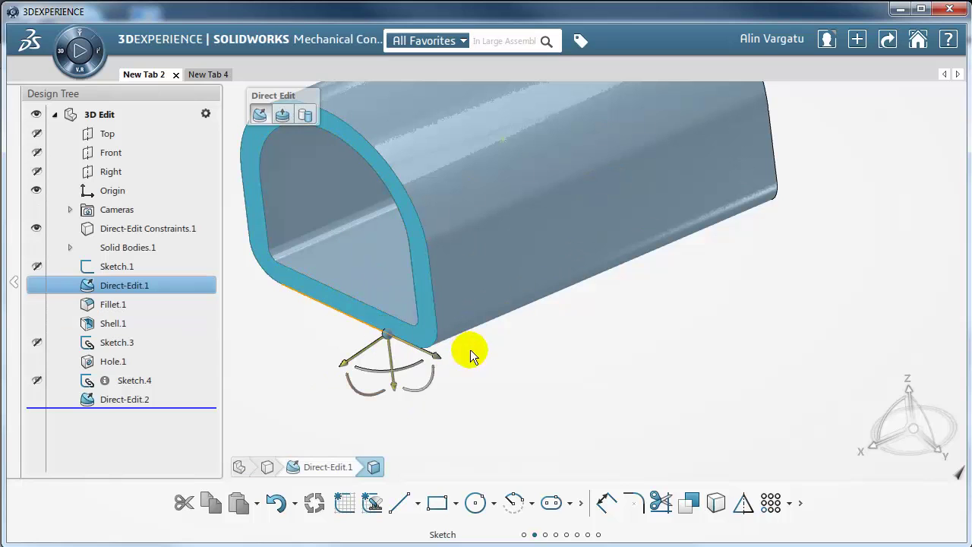
pyautogui.moveTo(358, 395); pyautogui.dragTo(320, 398)
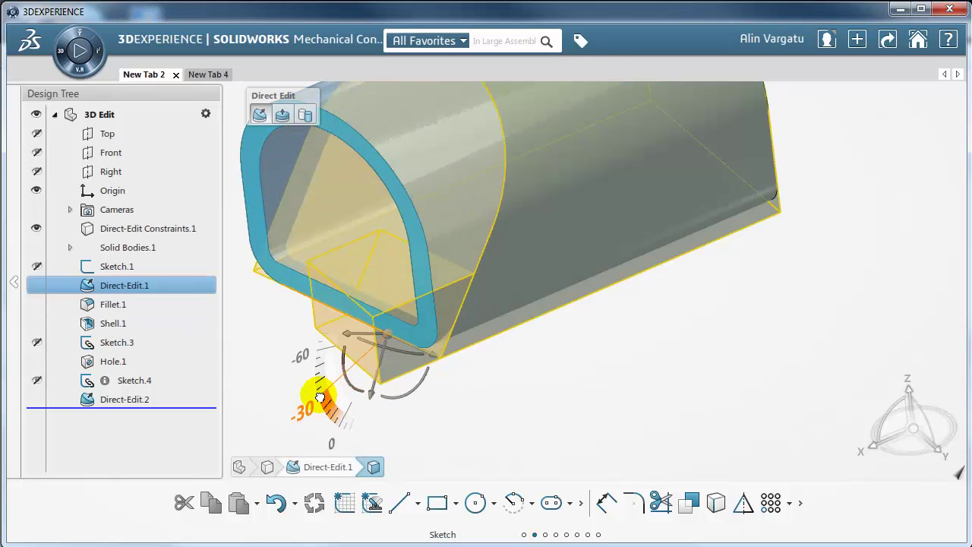
pyautogui.click(539, 396)
pyautogui.moveTo(541, 397); pyautogui.dragTo(700, 362, button='middle')
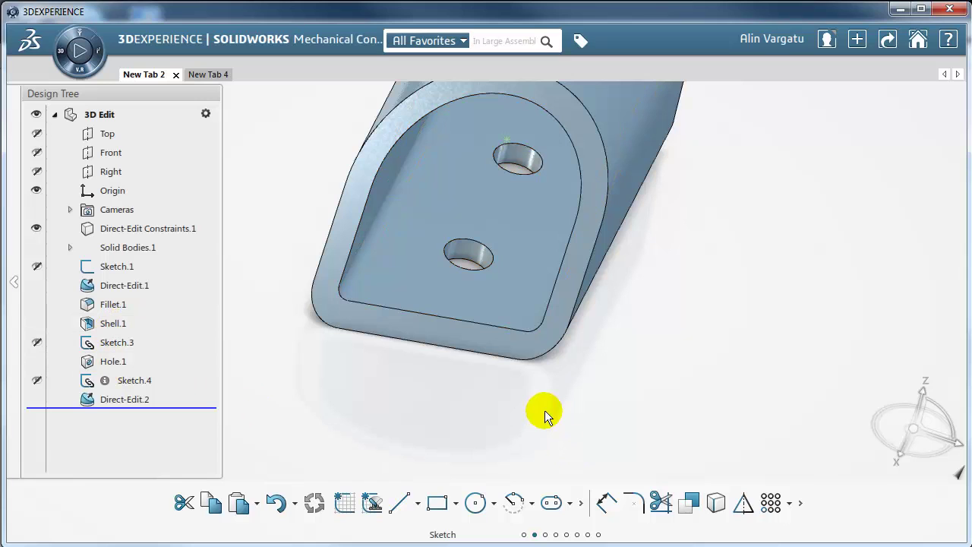
# Switch to the imported plate model and expand Imported Model.1 to show its body.
pyautogui.click(211, 76)
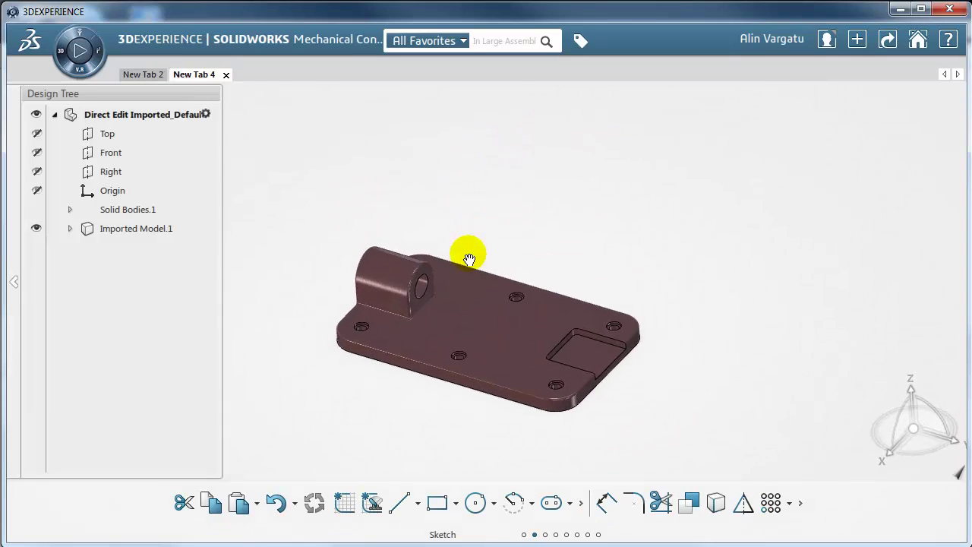
pyautogui.click(70, 228)
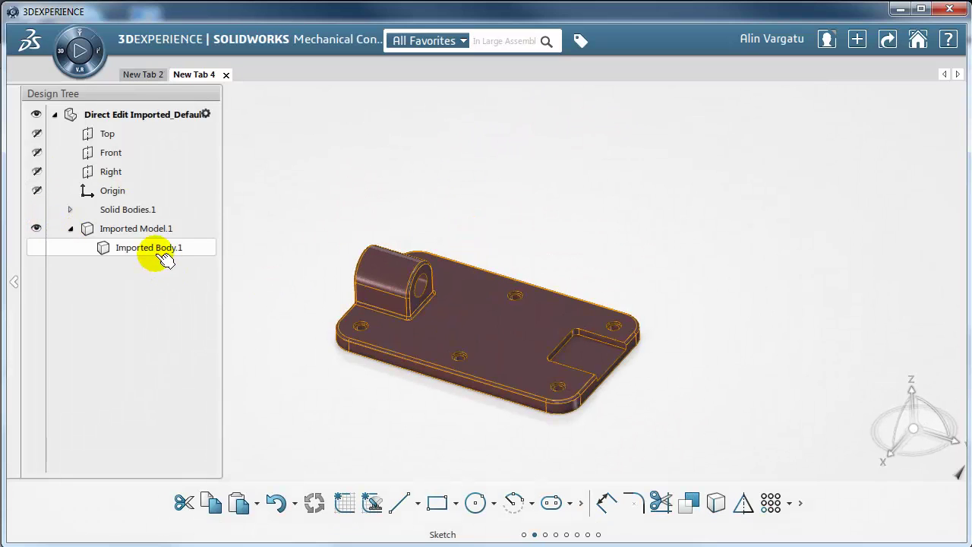
pyautogui.scroll(-3, 637, 392)
pyautogui.moveTo(638, 391); pyautogui.dragTo(527, 419, button='middle')
pyautogui.scroll(-3, 495, 355)
# Convert the imported plate body to a Direct Edit feature, starting from the rectangular pocket's floor face.
pyautogui.click(496, 355)
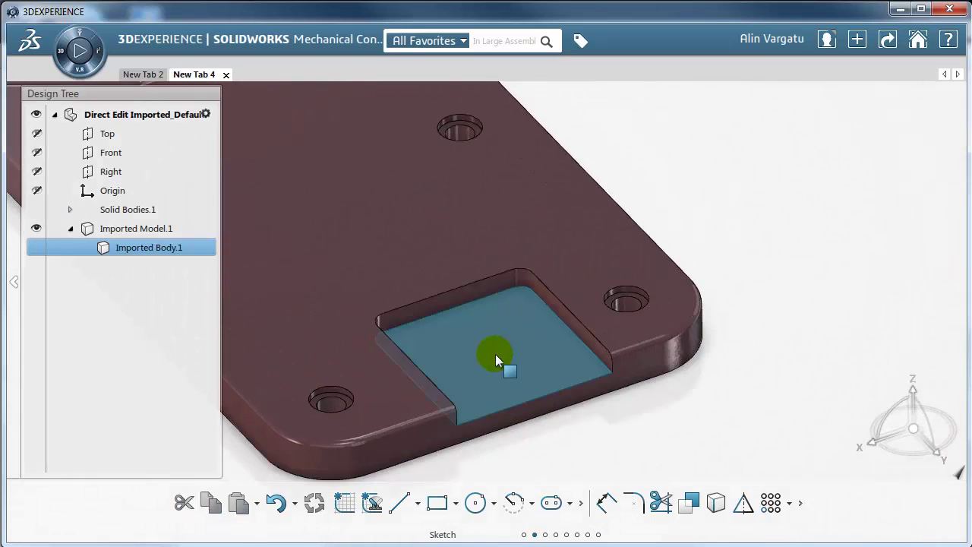
pyautogui.moveTo(500, 326); pyautogui.dragTo(541, 376, button='middle')
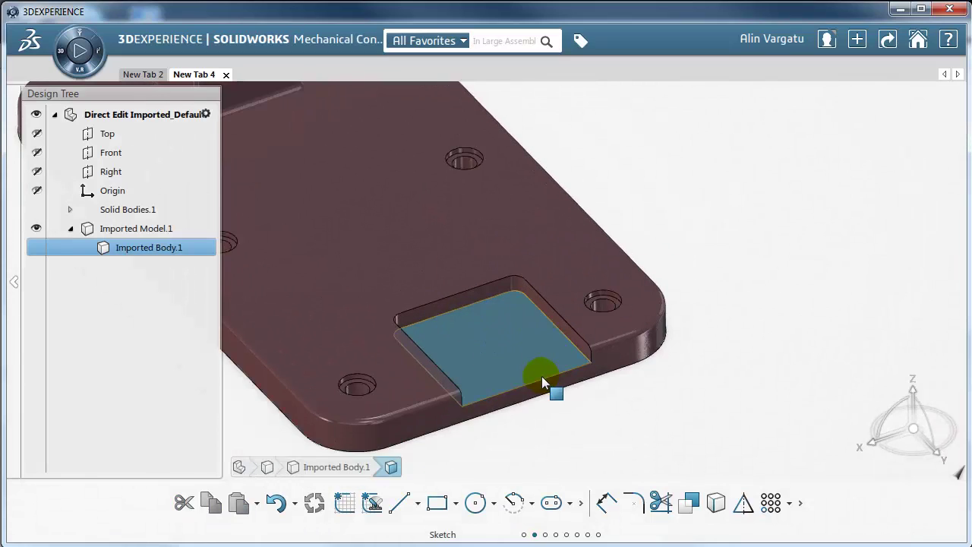
pyautogui.click(525, 338)
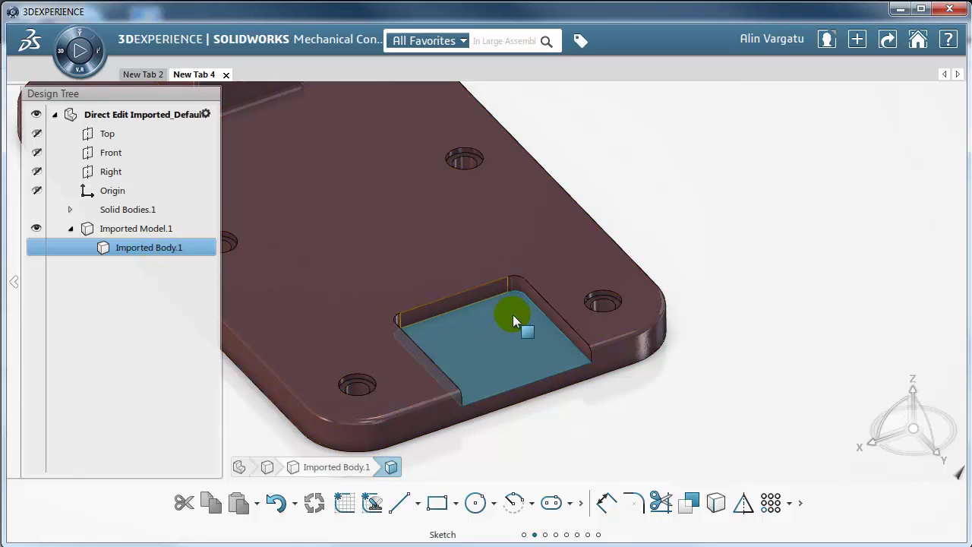
pyautogui.click(752, 267)
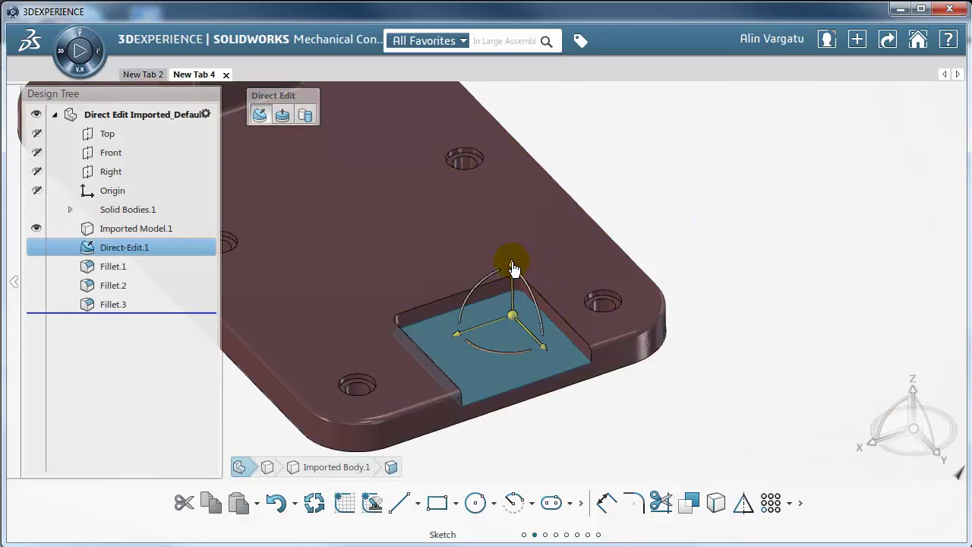
# Move the pocket's floor face down through the plate's underside with Direct Edit.
pyautogui.moveTo(513, 267); pyautogui.dragTo(521, 397)
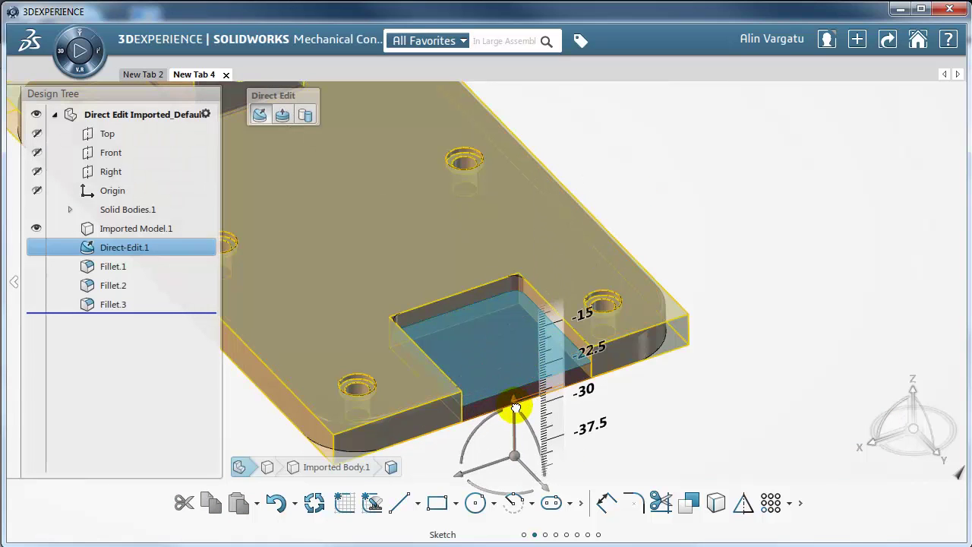
pyautogui.click(684, 409)
pyautogui.moveTo(735, 425)
pyautogui.mouseDown(button='middle')
pyautogui.moveTo(666, 418)
pyautogui.moveTo(763, 395)
pyautogui.moveTo(748, 410)
pyautogui.moveTo(727, 410)
pyautogui.mouseUp(button='middle')
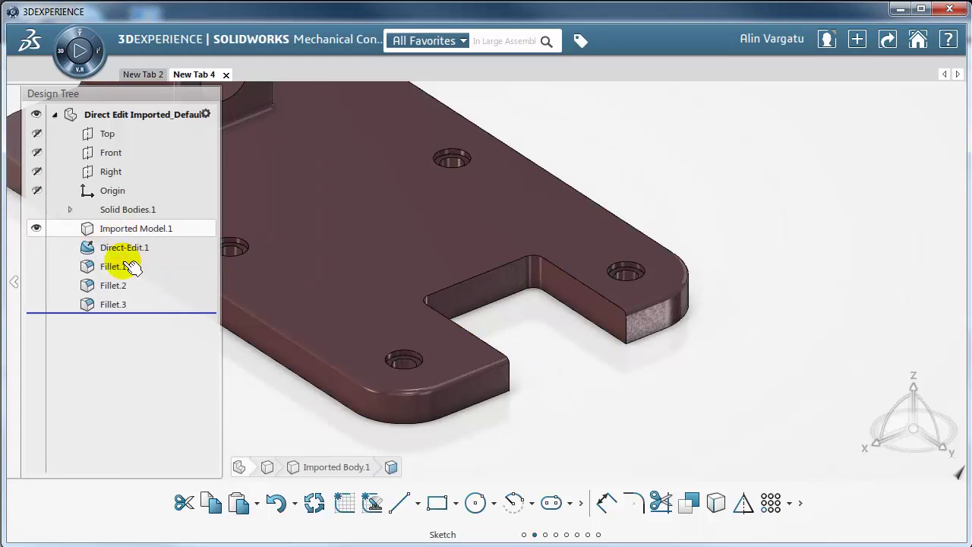
# Undo the pocket floor move and the Direct Edit conversion of the imported plate.
pyautogui.scroll(2, 483, 310)
pyautogui.scroll(-2, 350, 231)
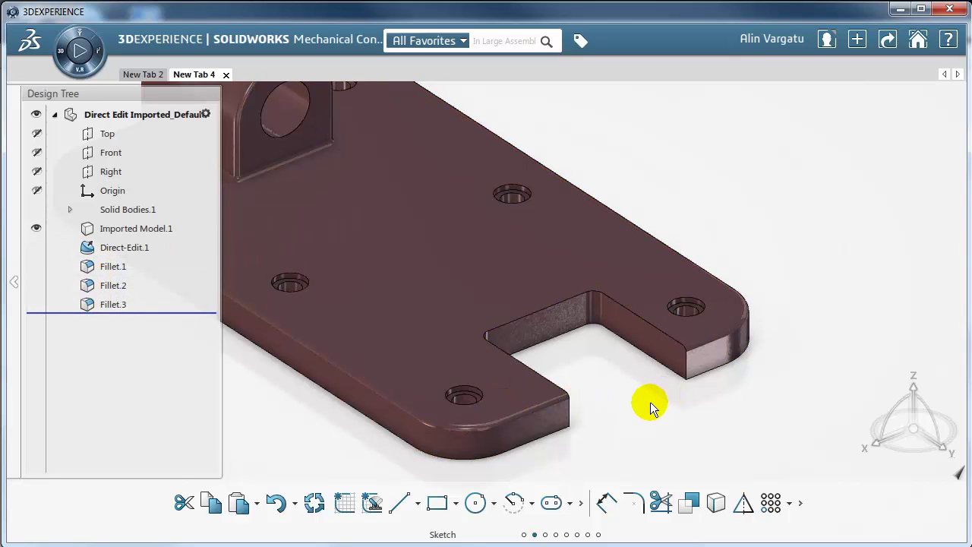
pyautogui.hotkey('ctrl', 'z')
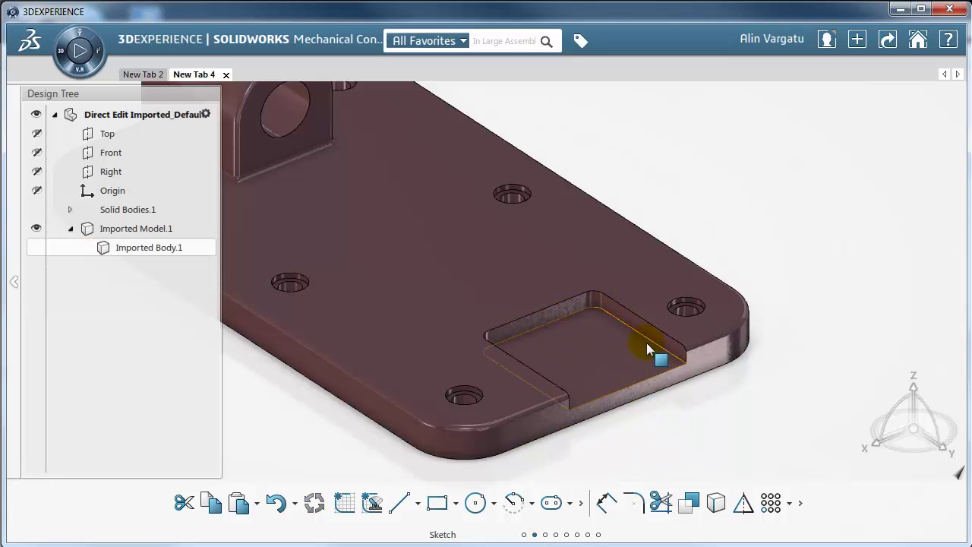
# Convert Imported Body.1 to Direct Edit with the pocket's floor face selected.
pyautogui.click(590, 341)
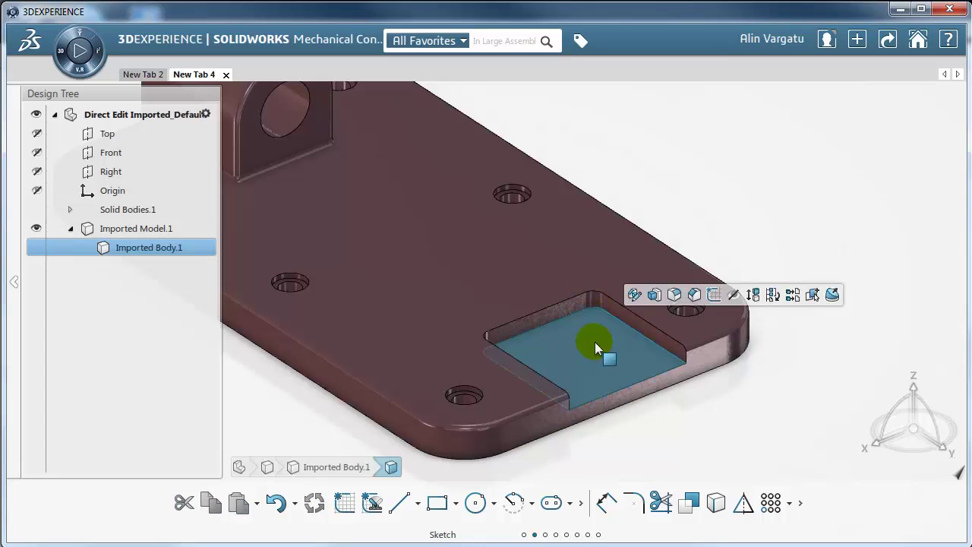
pyautogui.click(833, 295)
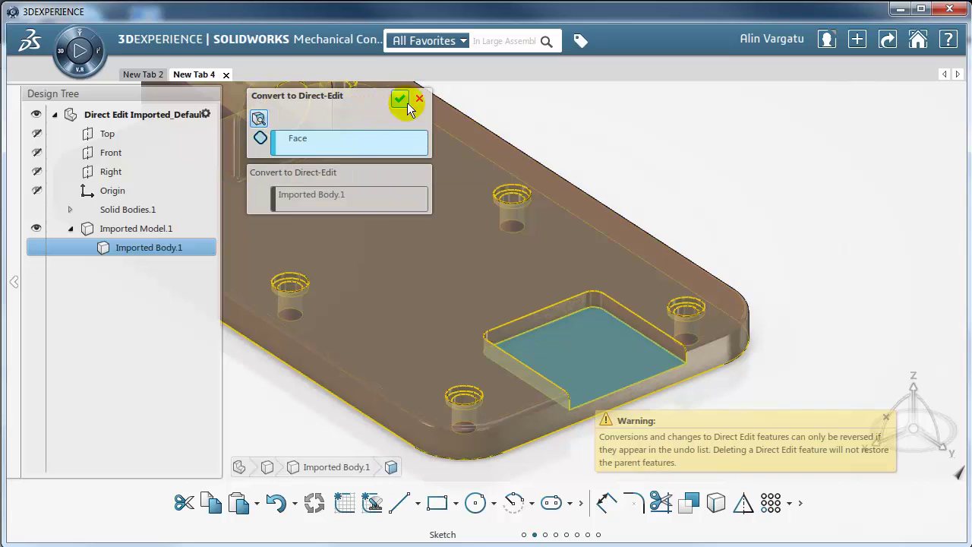
pyautogui.press('Return')
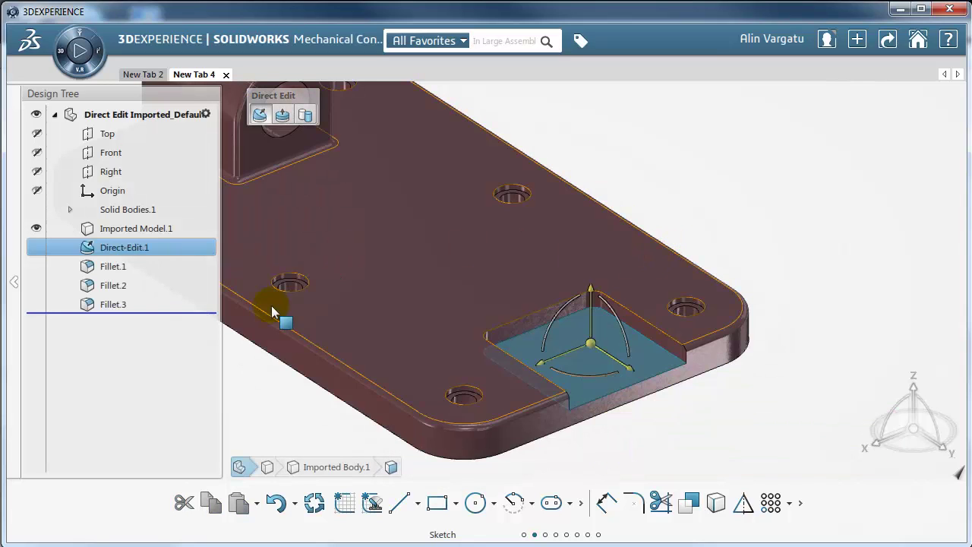
# Delete Fillet.1, Fillet.2 and Fillet.3 from the converted plate.
pyautogui.click(112, 266)
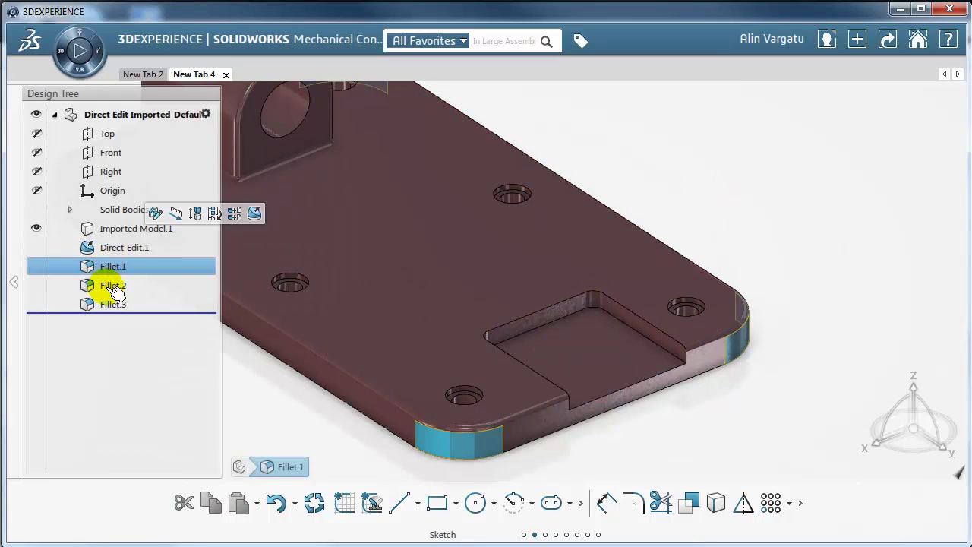
pyautogui.keyDown('ctrl'); pyautogui.click(113, 285); pyautogui.keyUp('ctrl')
pyautogui.keyDown('ctrl'); pyautogui.click(112, 303); pyautogui.keyUp('ctrl')
pyautogui.rightClick(106, 304)
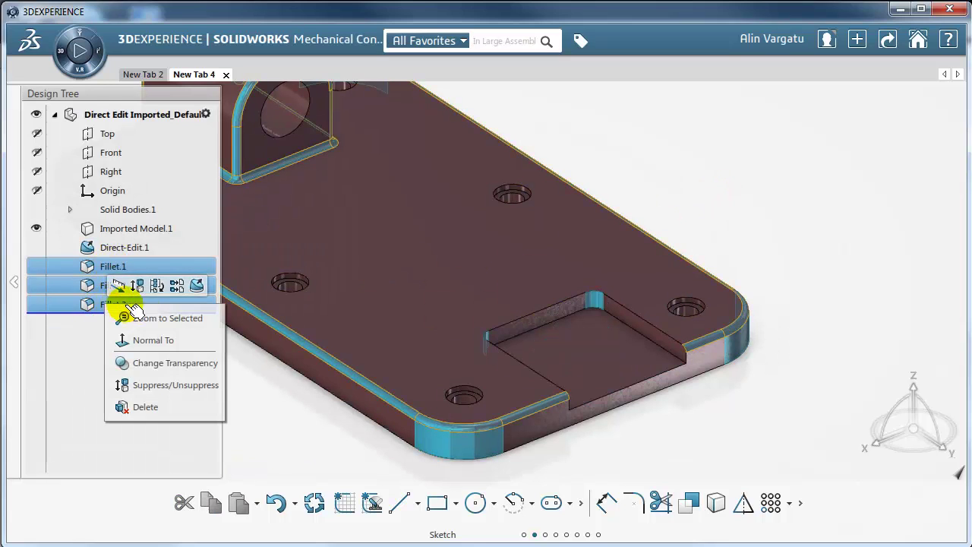
pyautogui.scroll(-4, 460, 392)
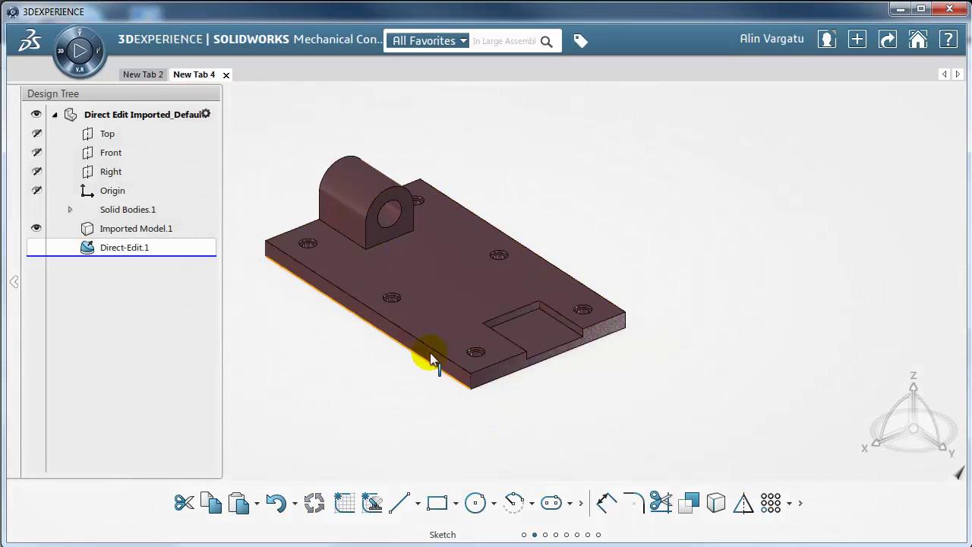
pyautogui.scroll(5, 541, 318)
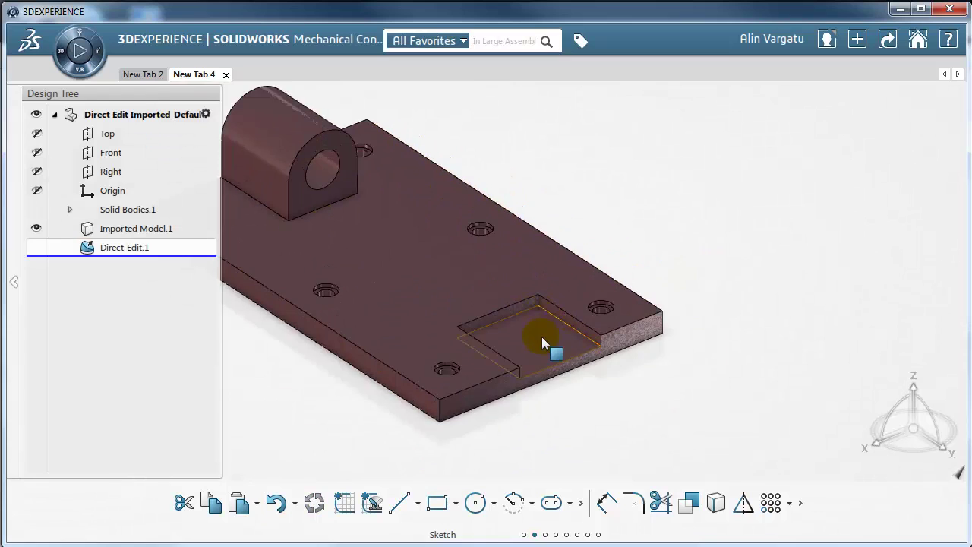
# Move the pocket's floor face down through the plate's underside to turn the pocket into an open notch.
pyautogui.click(582, 345)
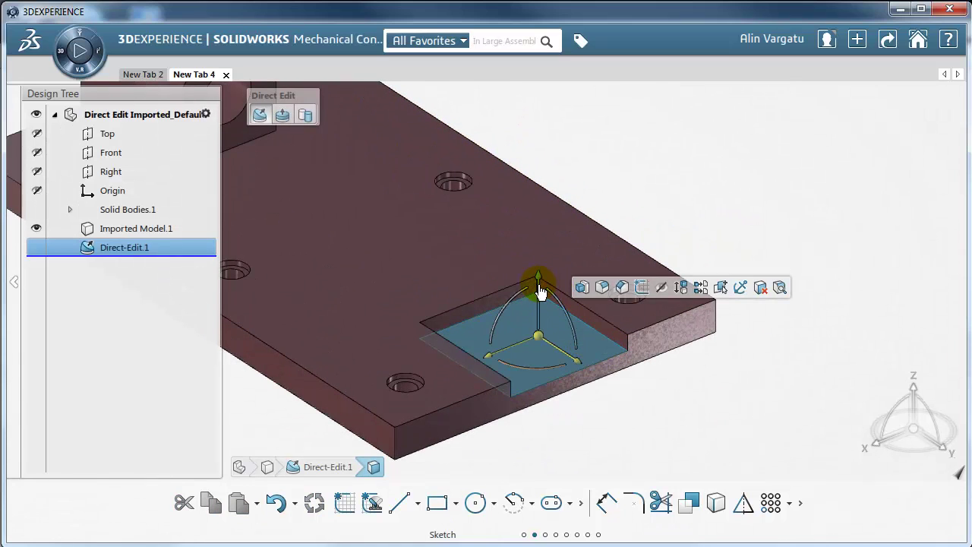
pyautogui.moveTo(537, 282); pyautogui.dragTo(538, 393)
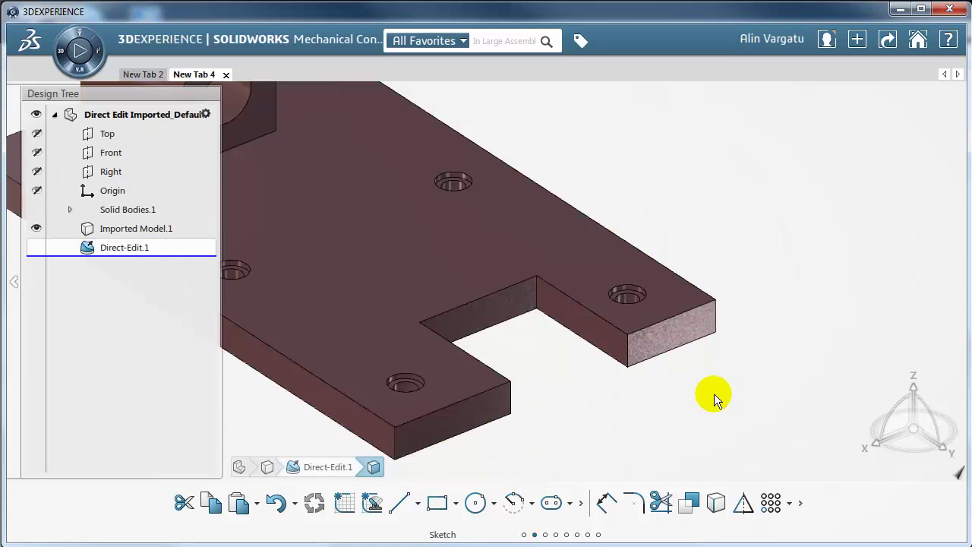
# Add a coplanar constraint between the notch's inner end wall and the plate's end face, closing the notch.
pyautogui.moveTo(667, 391); pyautogui.dragTo(497, 380, button='middle')
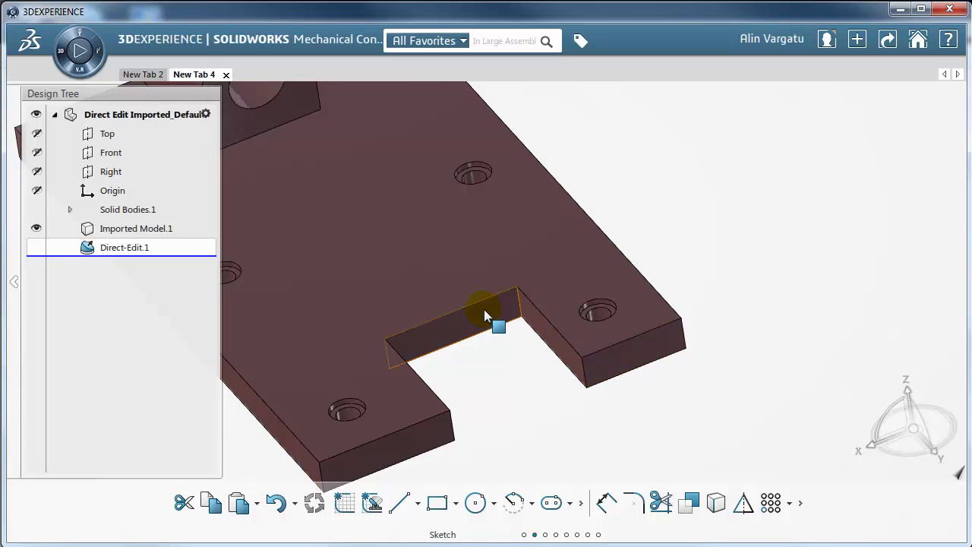
pyautogui.click(489, 320)
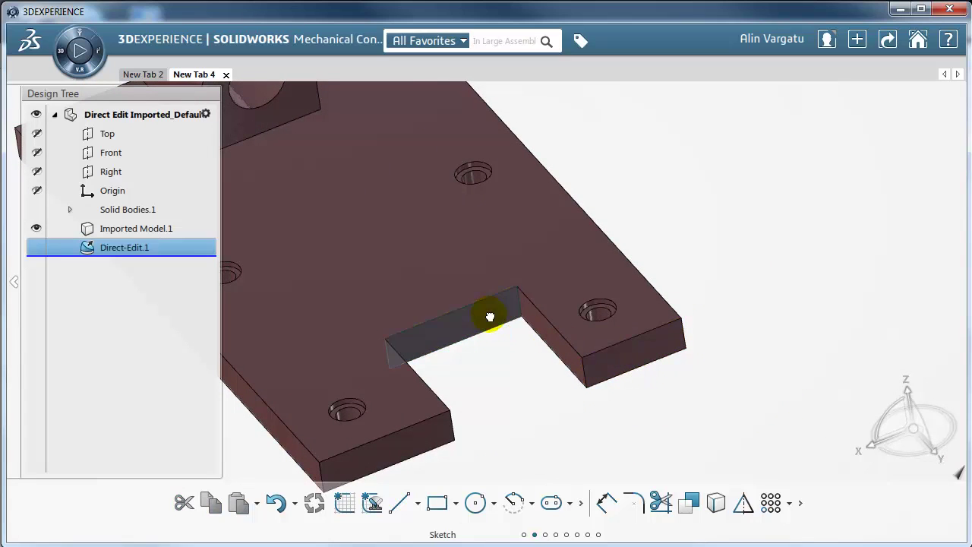
pyautogui.keyDown('ctrl'); pyautogui.click(626, 355); pyautogui.keyUp('ctrl')
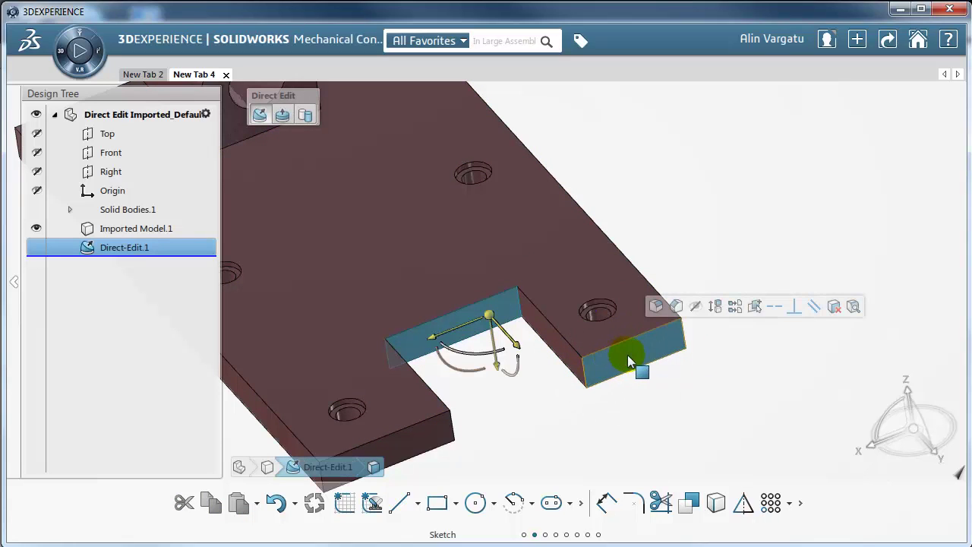
pyautogui.click(793, 315)
pyautogui.click(731, 433)
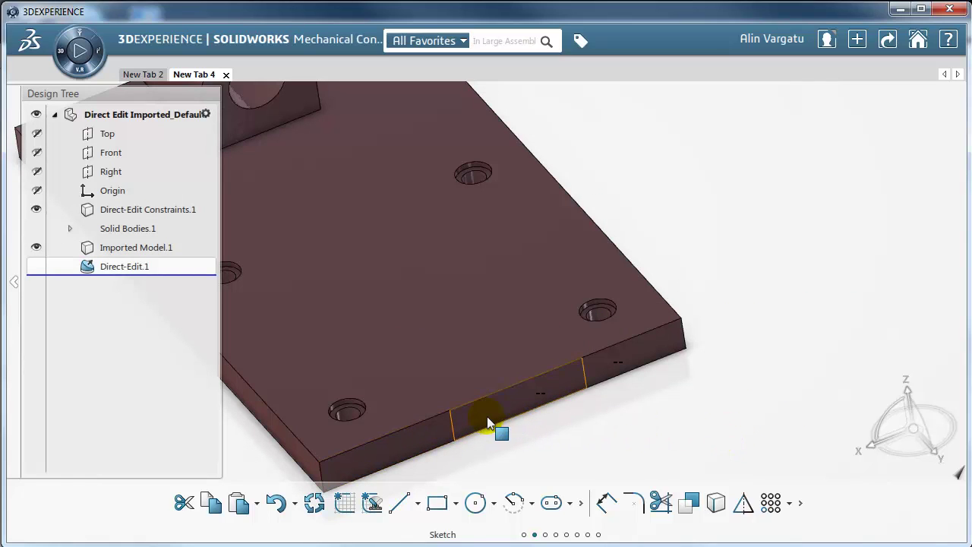
# Display the edges between the coplanar faces on the plate's end to reveal the closed notch's face boundaries.
pyautogui.scroll(3, 448, 452)
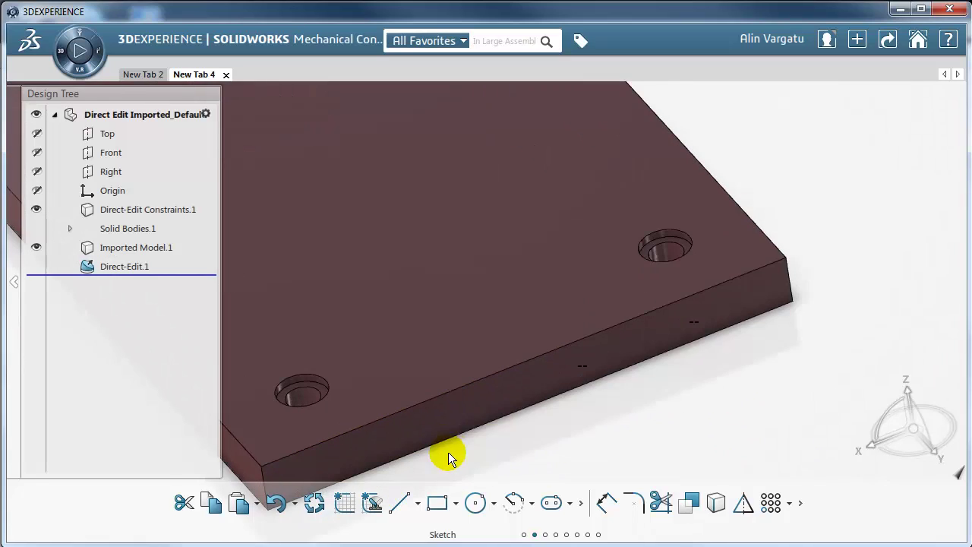
pyautogui.click(489, 404)
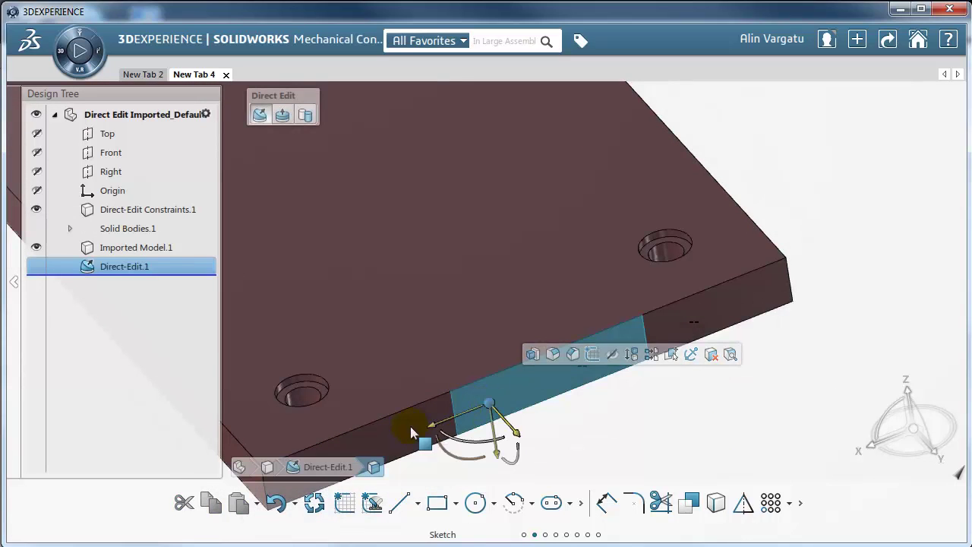
pyautogui.click(778, 412)
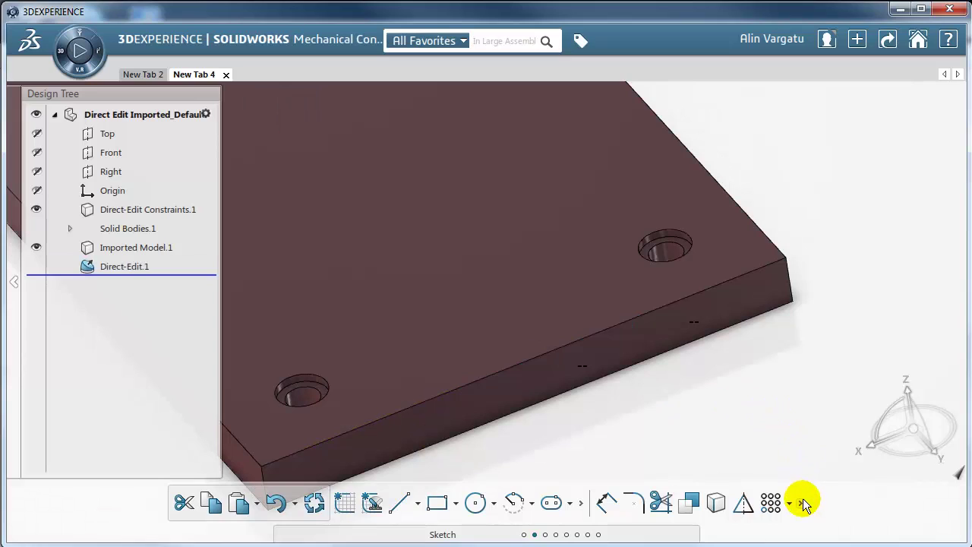
pyautogui.click(577, 534)
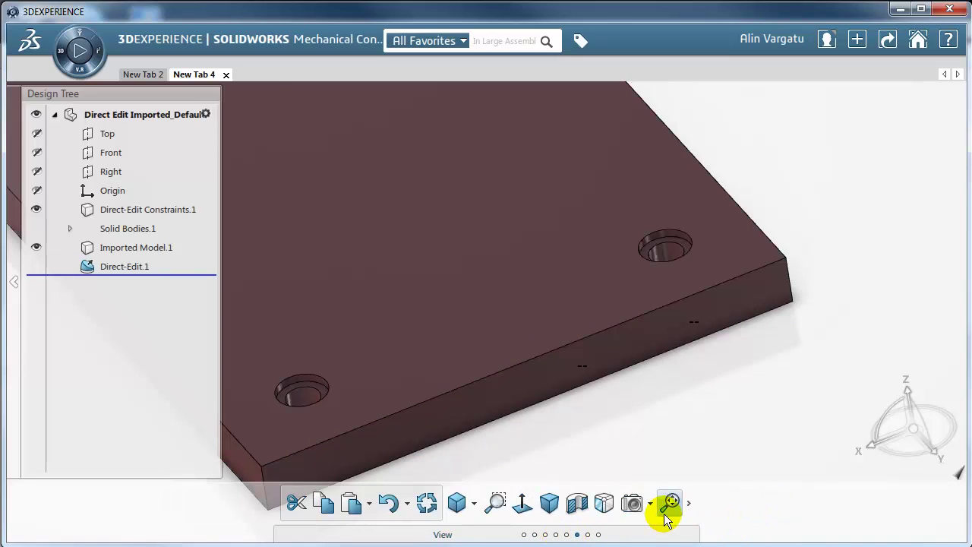
pyautogui.click(690, 504)
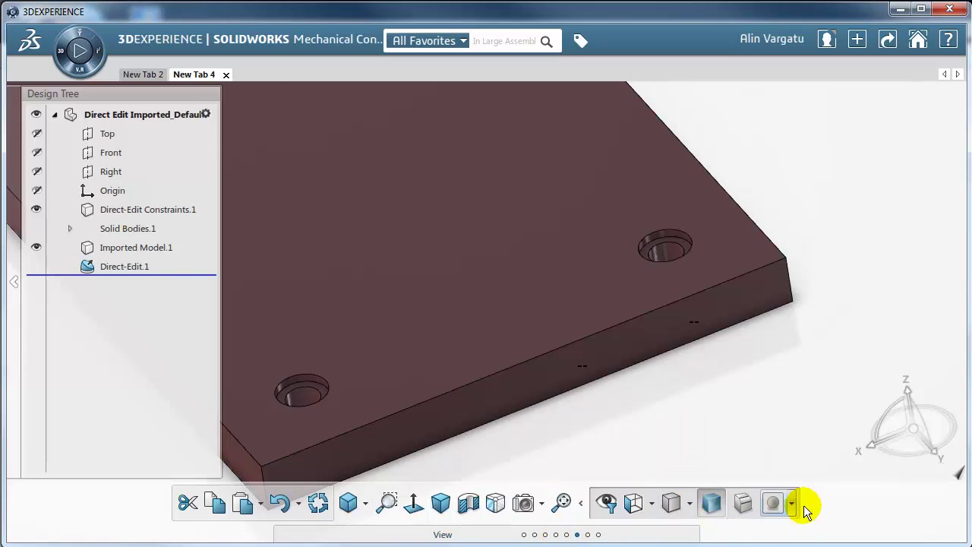
pyautogui.click(742, 511)
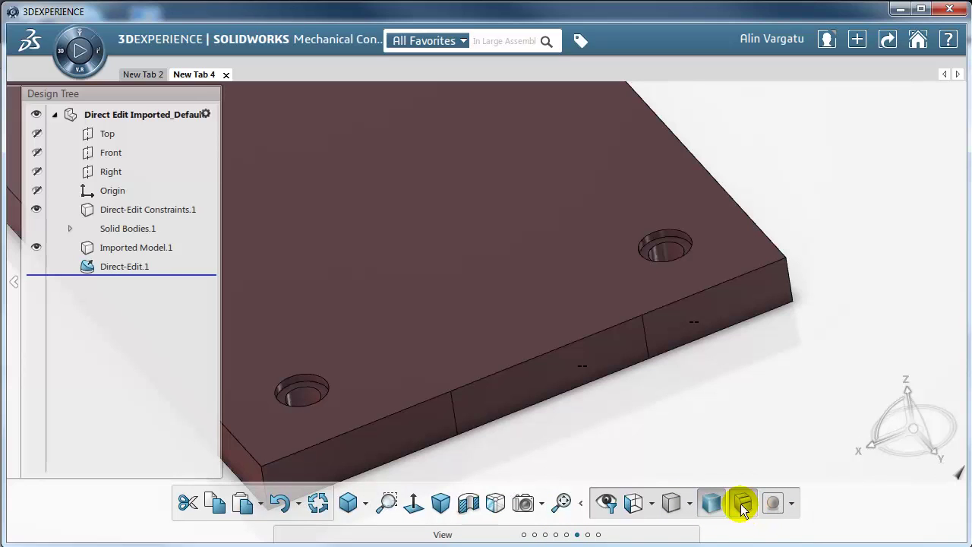
pyautogui.scroll(4, 493, 342)
pyautogui.scroll(-4, 461, 363)
pyautogui.scroll(3, 464, 363)
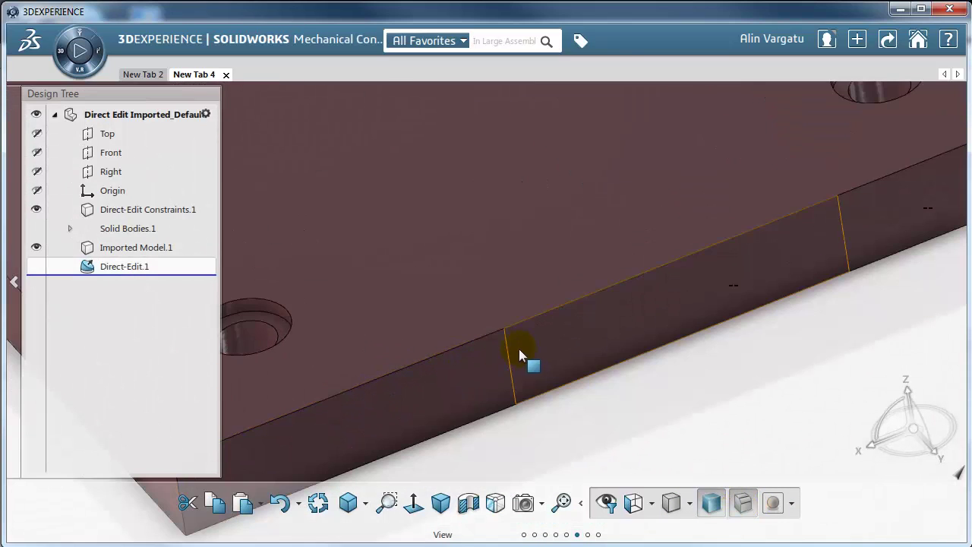
pyautogui.scroll(-2, 629, 354)
pyautogui.scroll(-2, 673, 420)
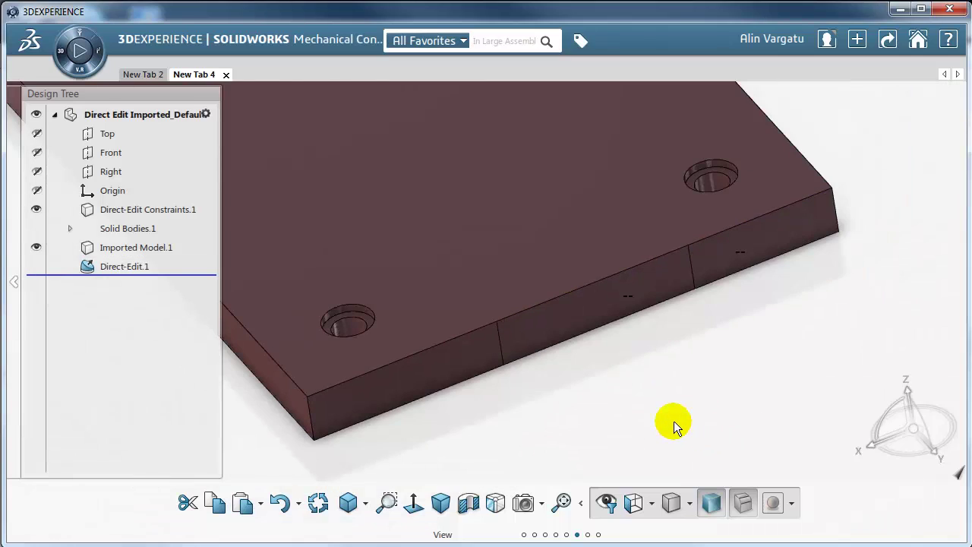
# Merge the closed notch's face with the adjoining coplanar end faces and inspect their coplanar constraint.
pyautogui.click(548, 323)
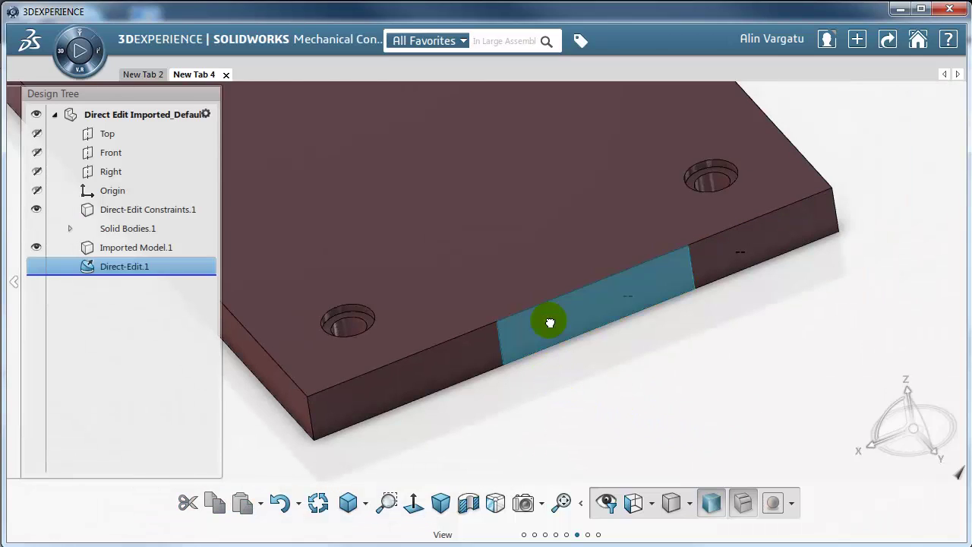
pyautogui.click(770, 272)
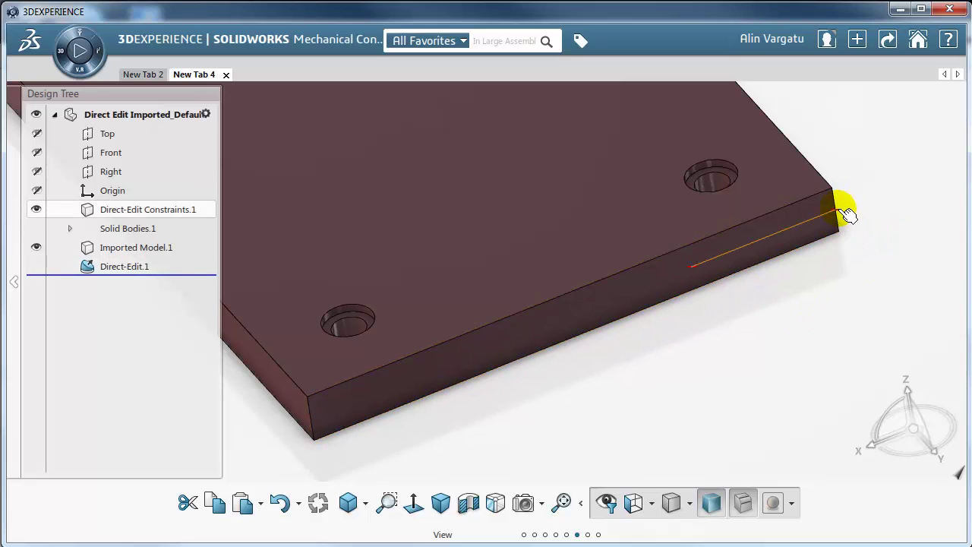
pyautogui.click(702, 271)
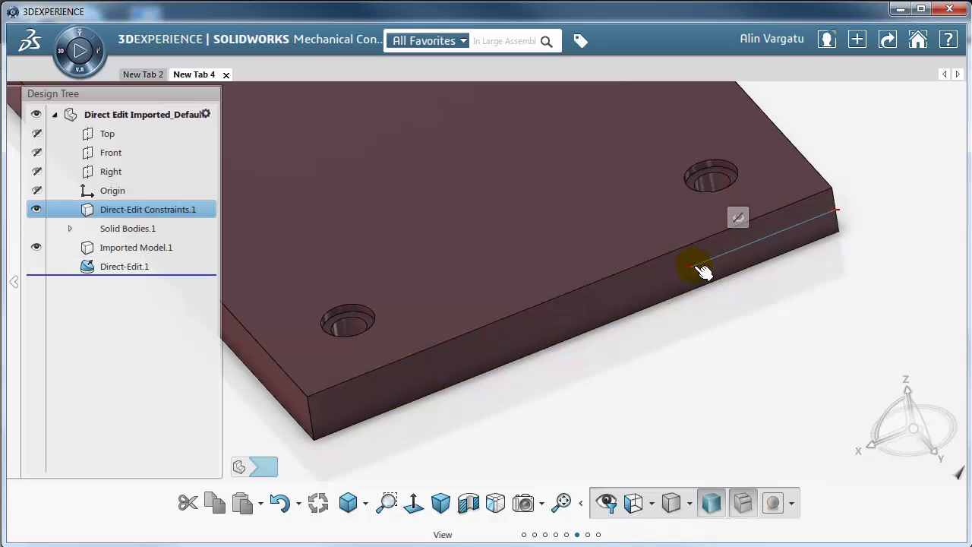
pyautogui.press('Escape')
# Add a concentric constraint between the through-hole and counterbore walls of the hole at the plate's near corner.
pyautogui.scroll(-5, 501, 312)
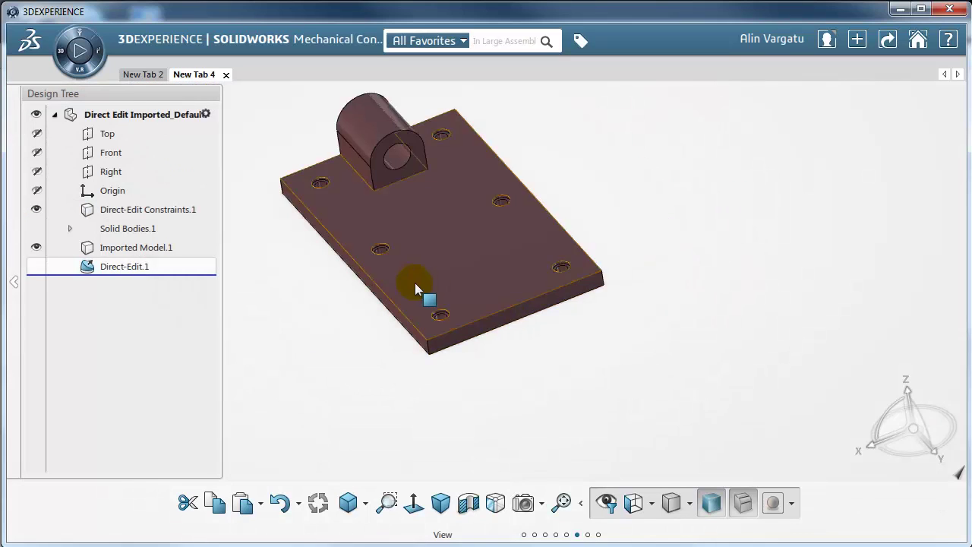
pyautogui.moveTo(429, 285); pyautogui.dragTo(454, 287, button='middle')
pyautogui.scroll(6, 473, 332)
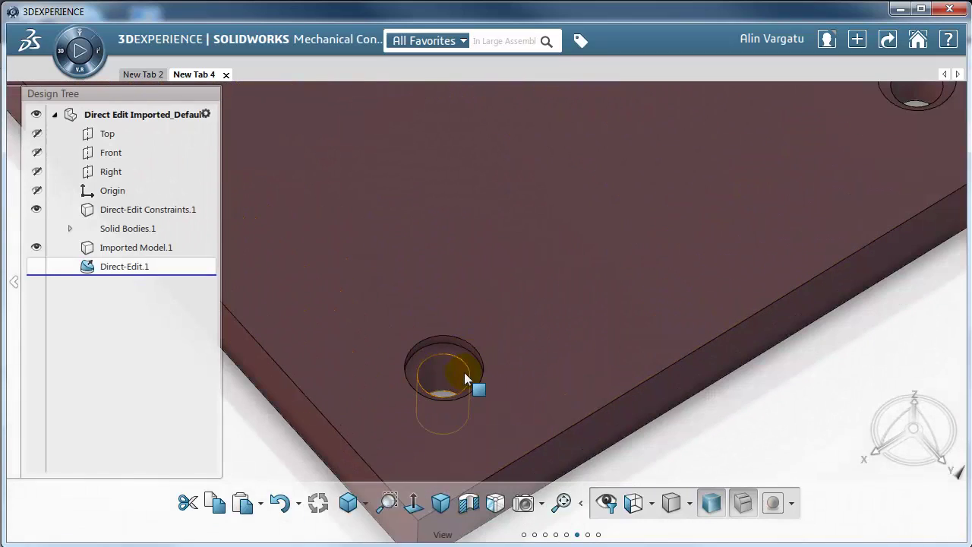
pyautogui.click(456, 373)
pyautogui.scroll(3, 471, 349)
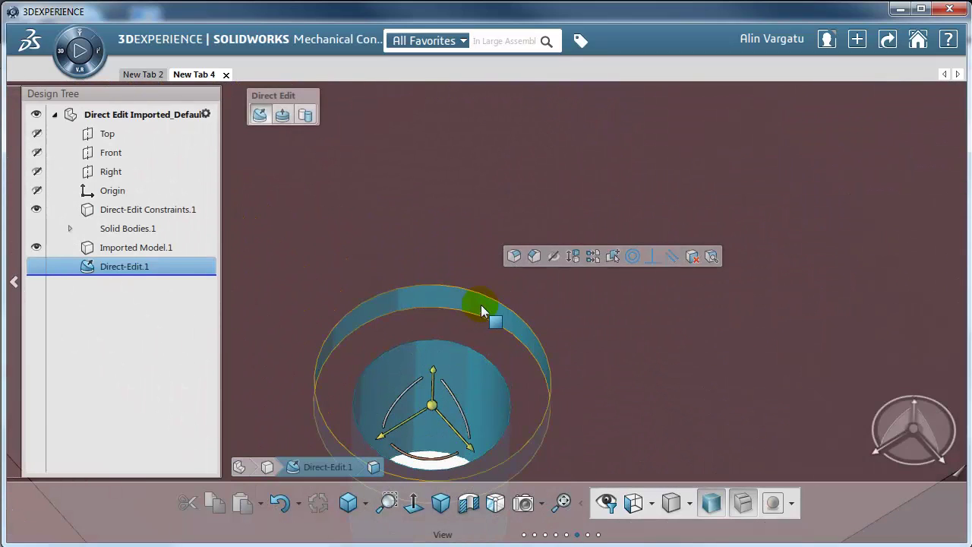
pyautogui.click(633, 256)
pyautogui.click(426, 370)
pyautogui.scroll(-5, 456, 379)
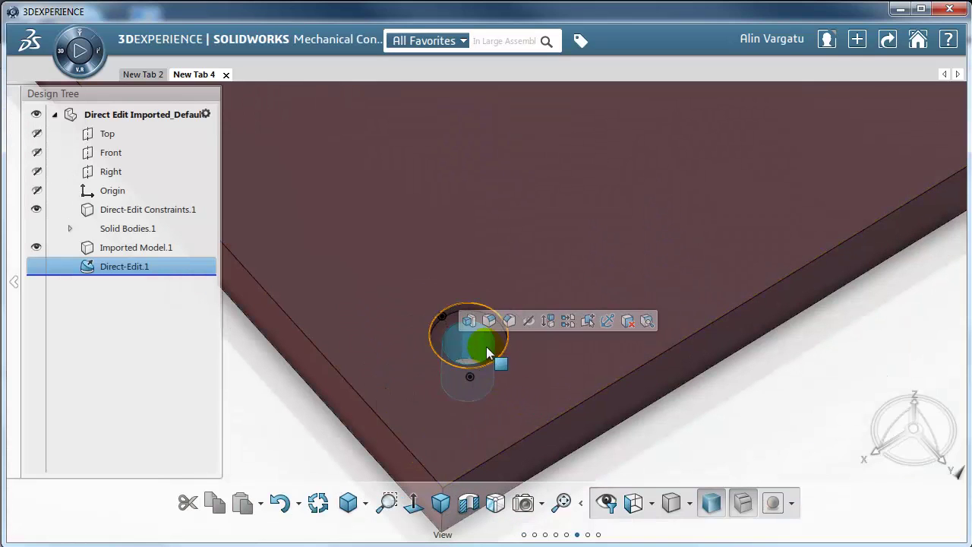
pyautogui.click(824, 440)
# Add a distance dimension between the plate's two long side faces and set it to 80 mm.
pyautogui.scroll(-3, 543, 378)
pyautogui.scroll(-4, 472, 364)
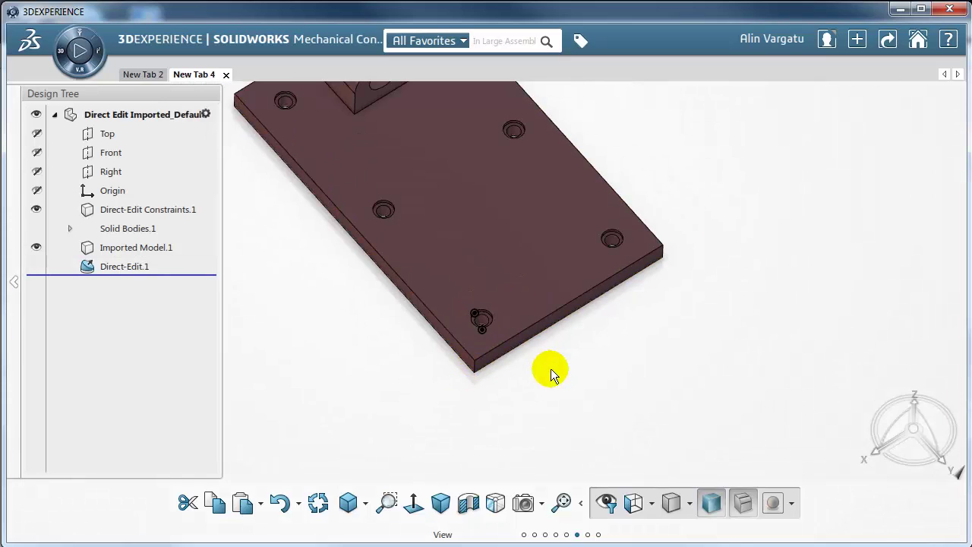
pyautogui.moveTo(549, 373); pyautogui.dragTo(549, 352, button='middle')
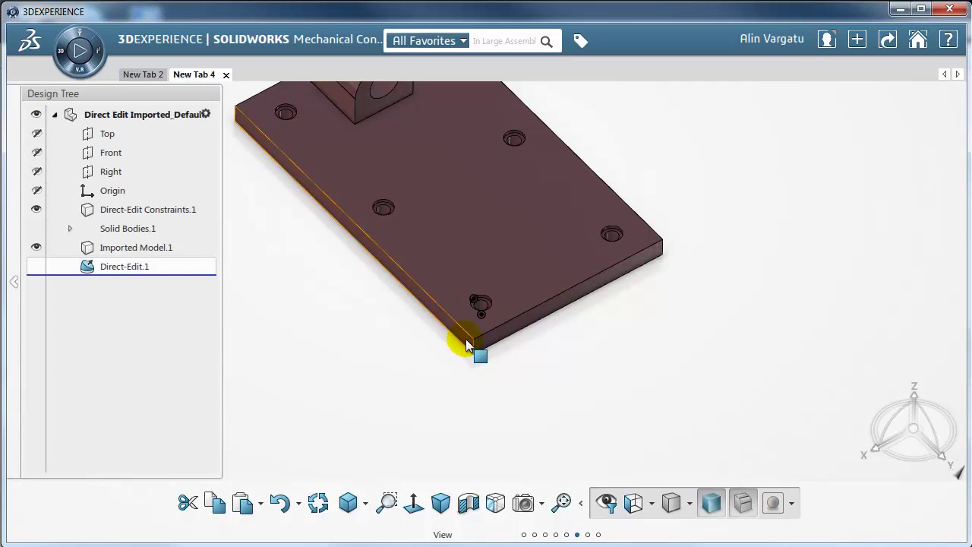
pyautogui.moveTo(700, 267); pyautogui.dragTo(605, 269, button='middle')
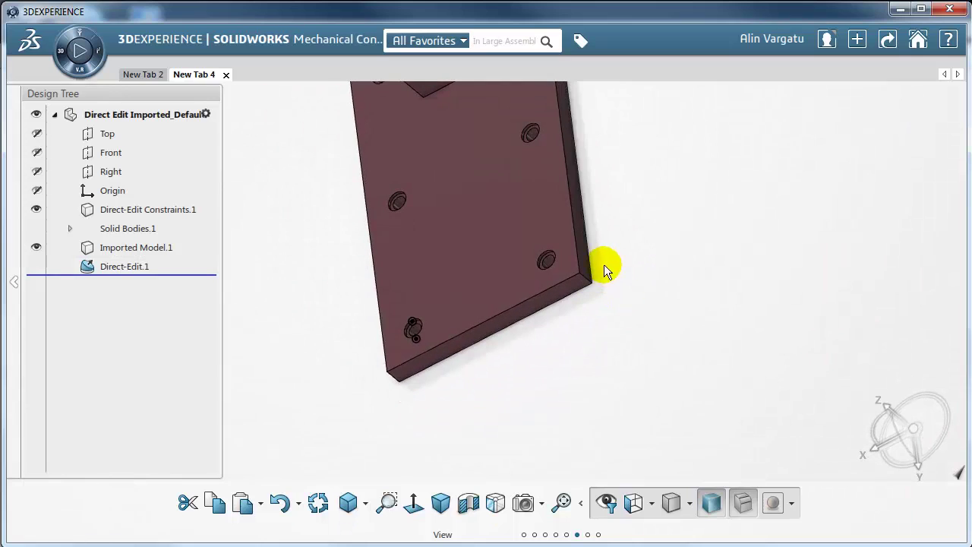
pyautogui.rightClick(685, 301)
pyautogui.click(725, 316)
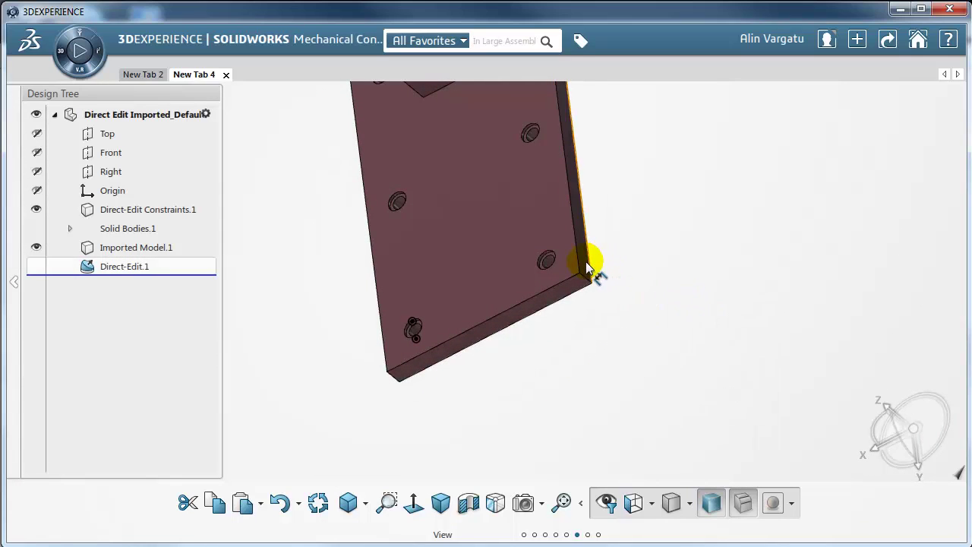
pyautogui.click(586, 266)
pyautogui.moveTo(541, 351); pyautogui.dragTo(600, 302, button='middle')
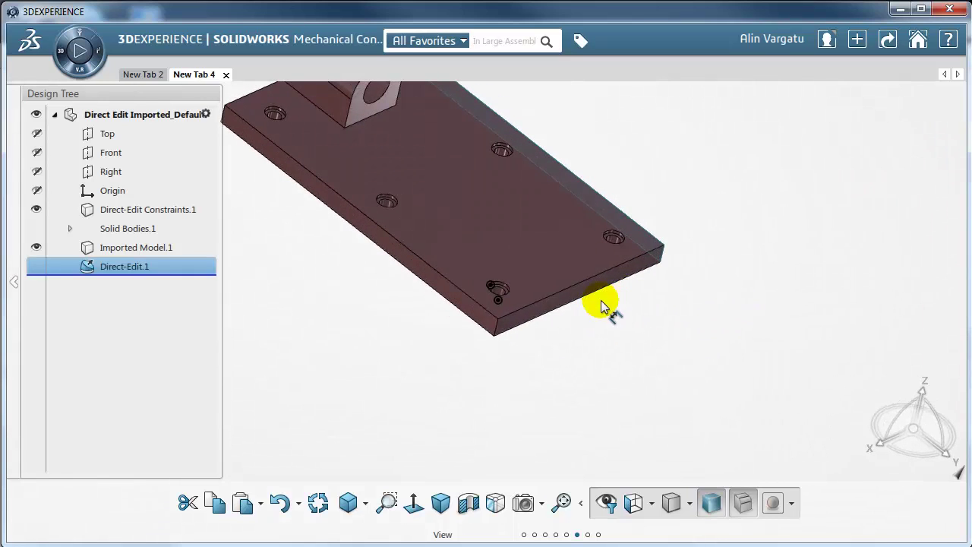
pyautogui.click(488, 323)
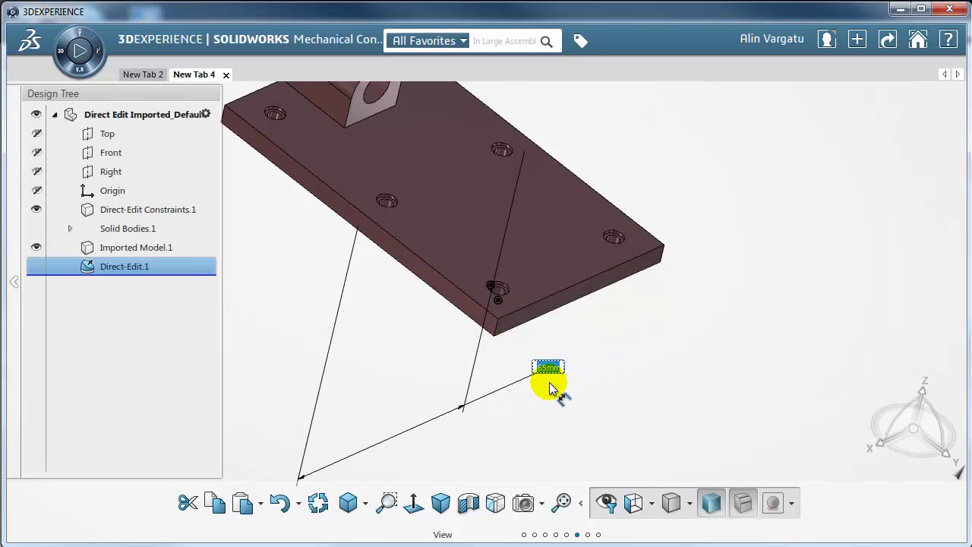
pyautogui.click(552, 388)
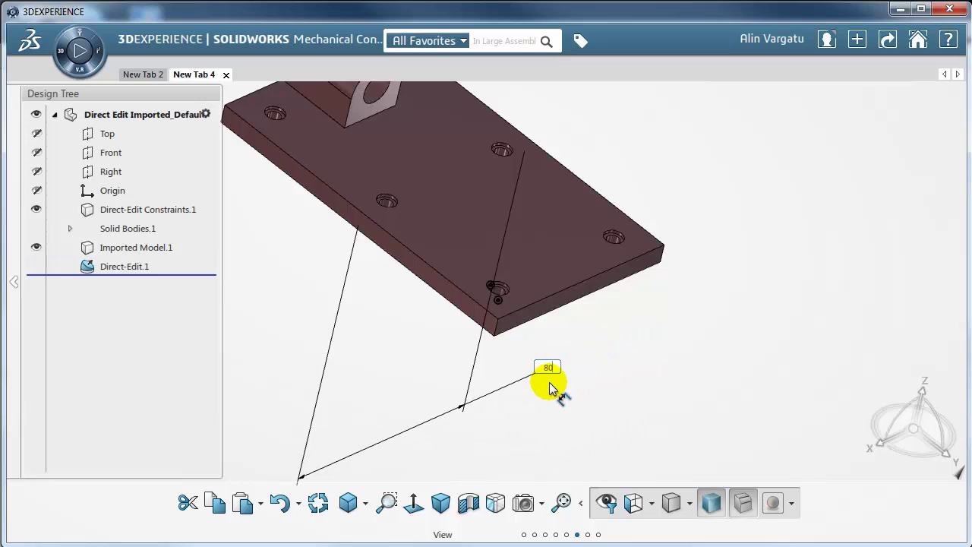
pyautogui.moveTo(552, 388); pyautogui.dragTo(678, 240, button='middle')
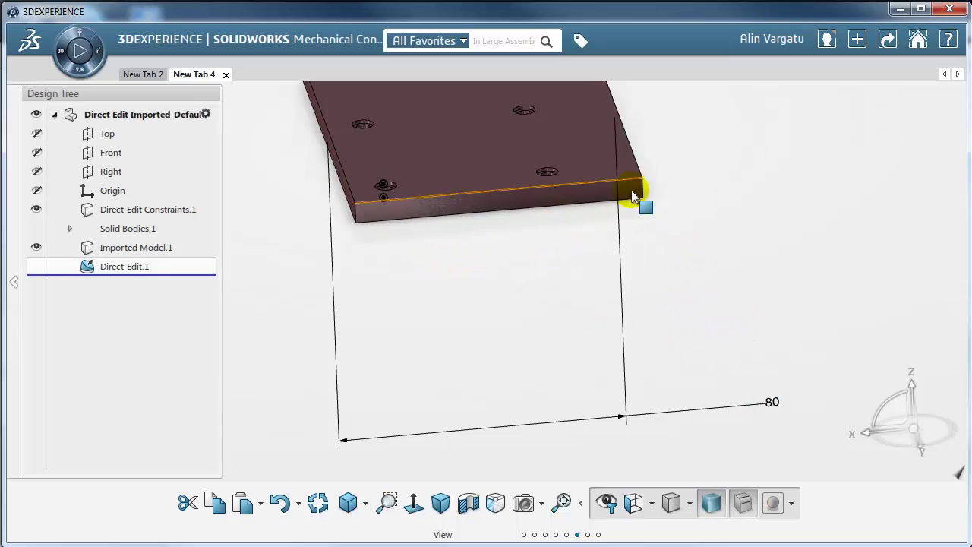
# Apply a fix constraint to the plate's end face farthest from the bearing block.
pyautogui.moveTo(460, 265)
pyautogui.mouseDown(button='middle')
pyautogui.moveTo(512, 287)
pyautogui.moveTo(481, 316)
pyautogui.moveTo(473, 281)
pyautogui.moveTo(450, 251)
pyautogui.mouseUp(button='middle')
pyautogui.scroll(4, 450, 250)
pyautogui.scroll(-9, 429, 244)
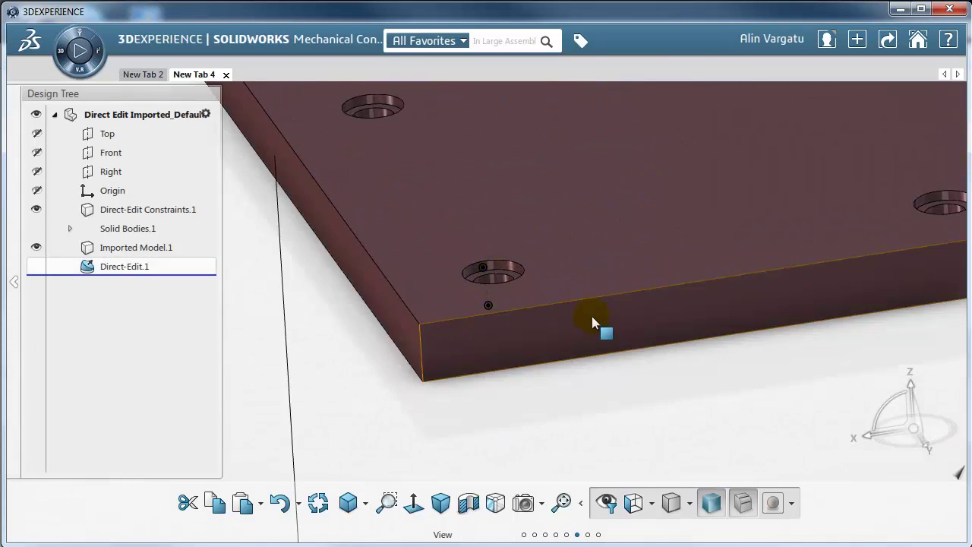
pyautogui.scroll(-3, 598, 323)
pyautogui.scroll(3, 548, 329)
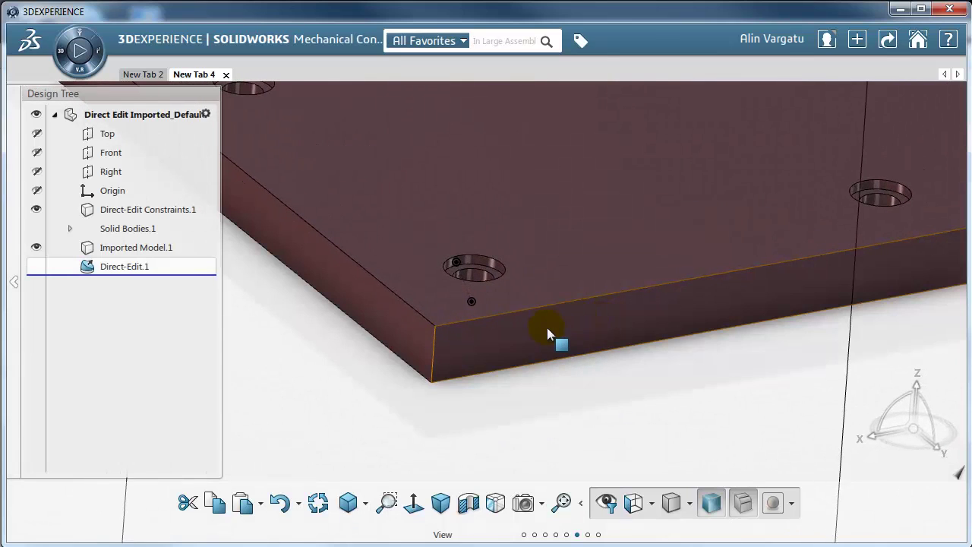
pyautogui.click(630, 319)
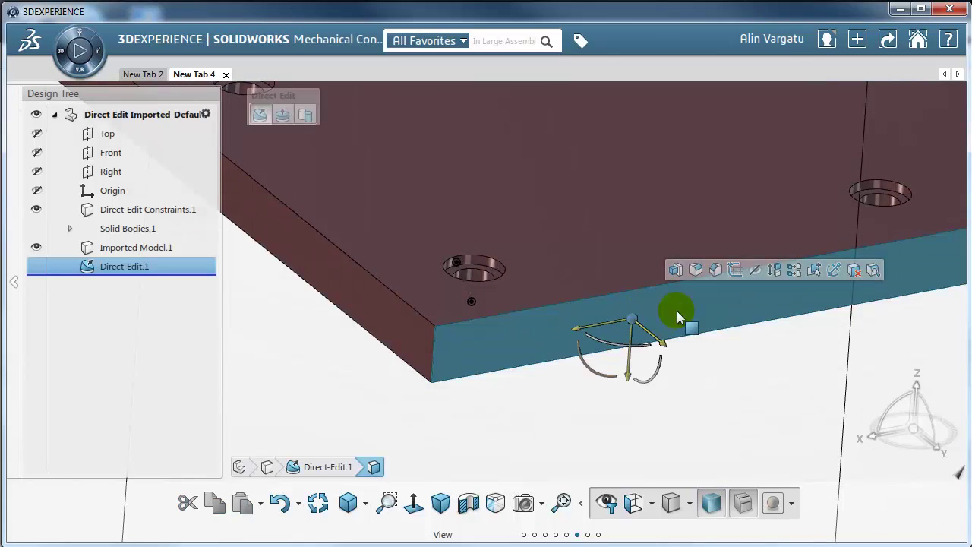
pyautogui.click(833, 269)
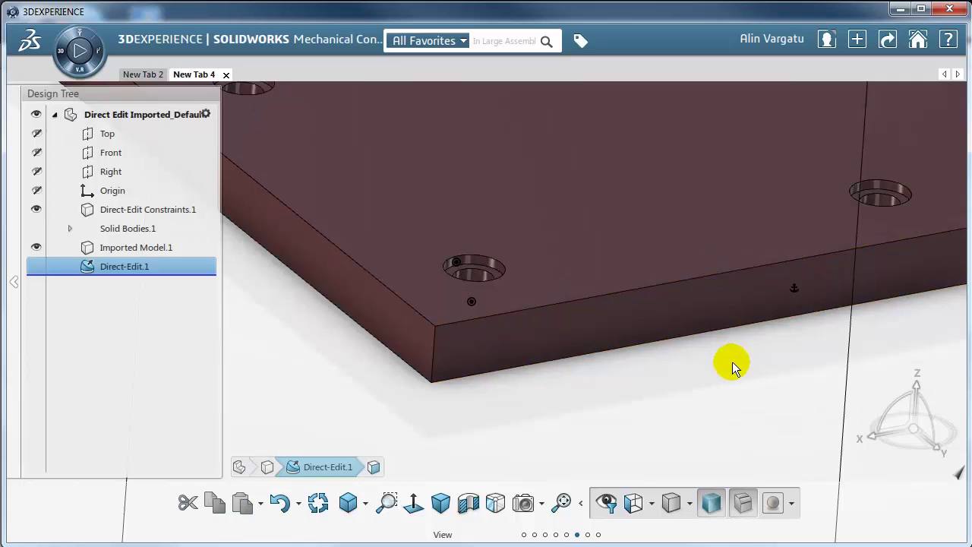
pyautogui.scroll(-5, 736, 357)
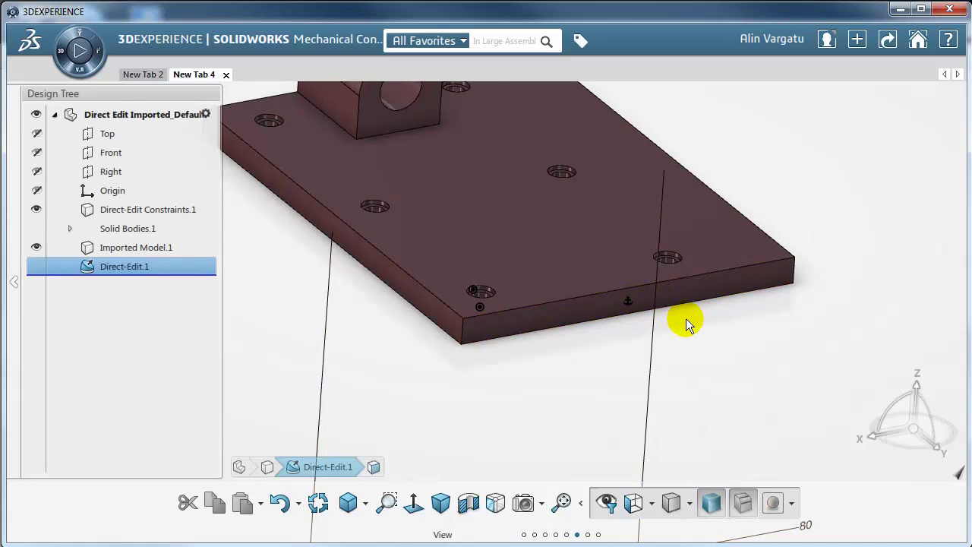